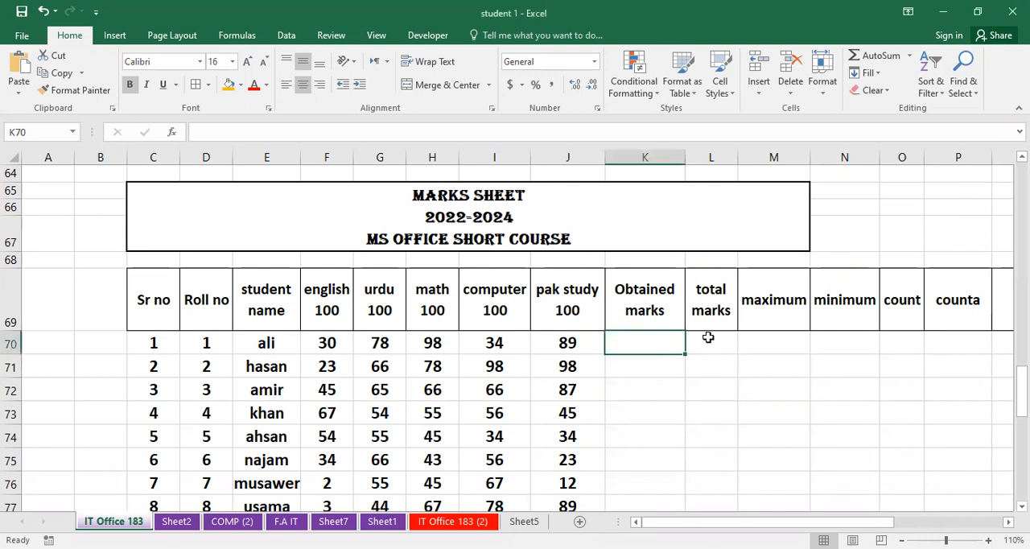
- Enter 500 as the total marks in L70 and fill it down through L76
{"action": "left_click", "coordinate": [708, 339]}
{"action": "type", "text": "500"}
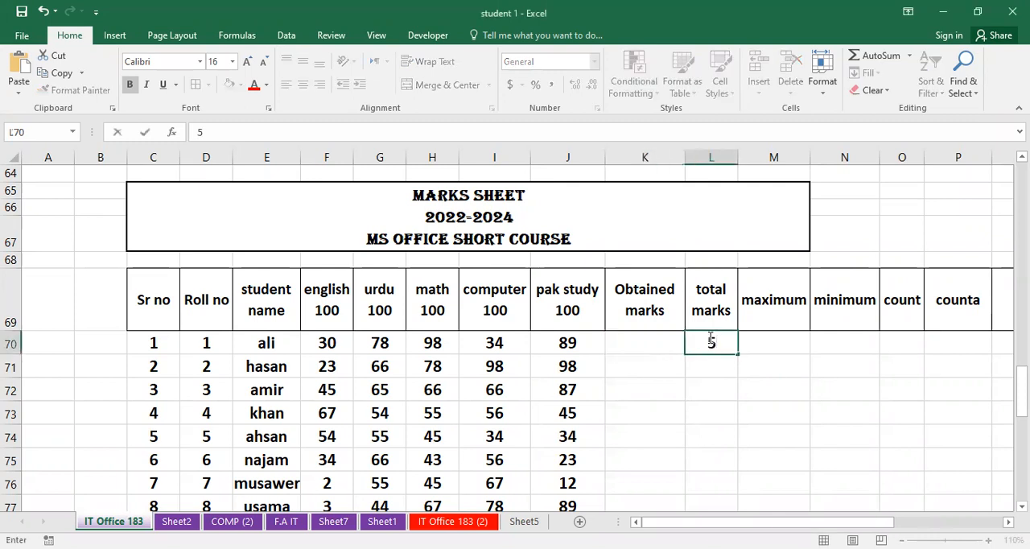
{"action": "left_click", "coordinate": [713, 365]}
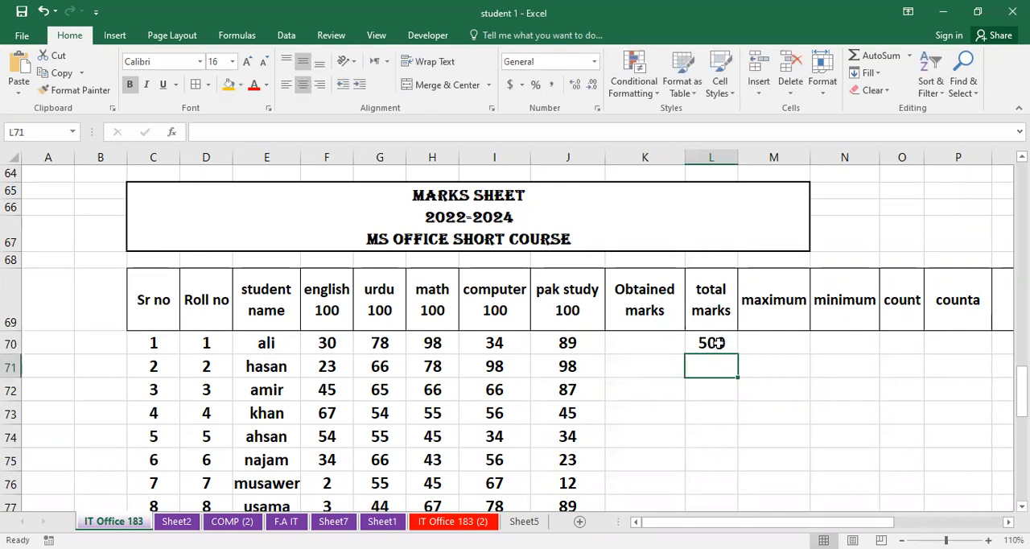
{"action": "left_click", "coordinate": [714, 343]}
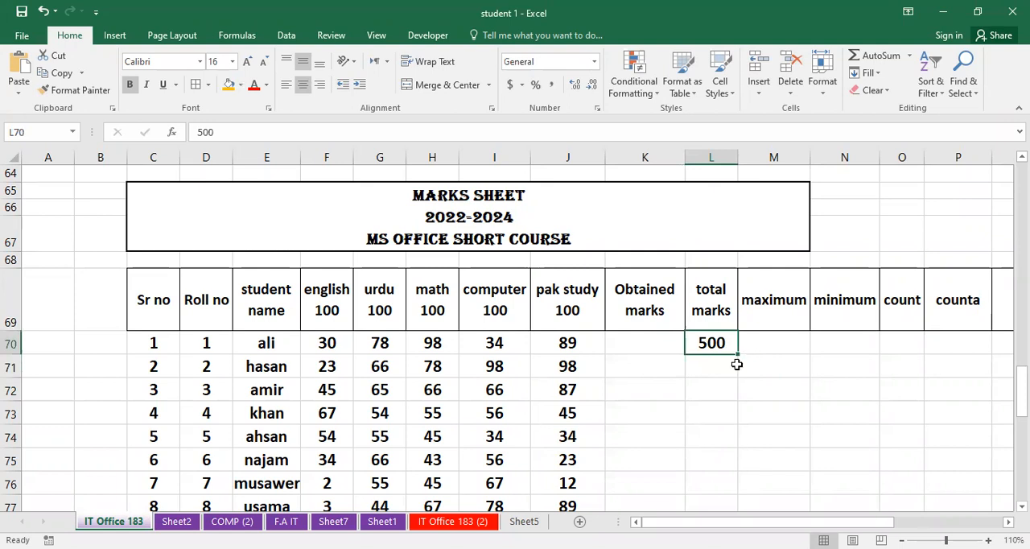
{"action": "left_click_drag", "start_coordinate": [738, 353], "coordinate": [730, 499]}
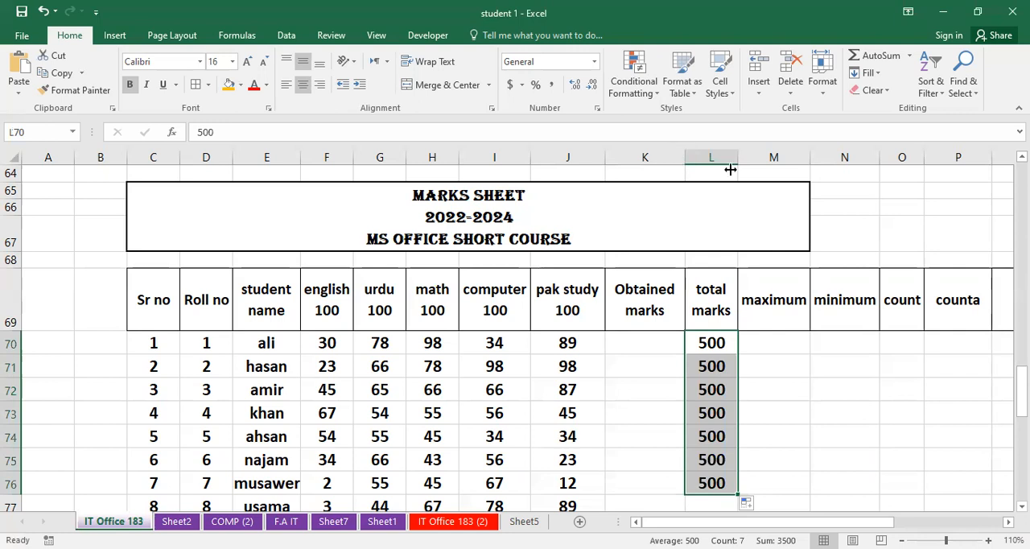
- Widen the Obtained marks column and enter =SUM(F70:J70) in K70 to add the first student's five subject marks
{"action": "left_click_drag", "start_coordinate": [775, 172], "coordinate": [778, 173]}
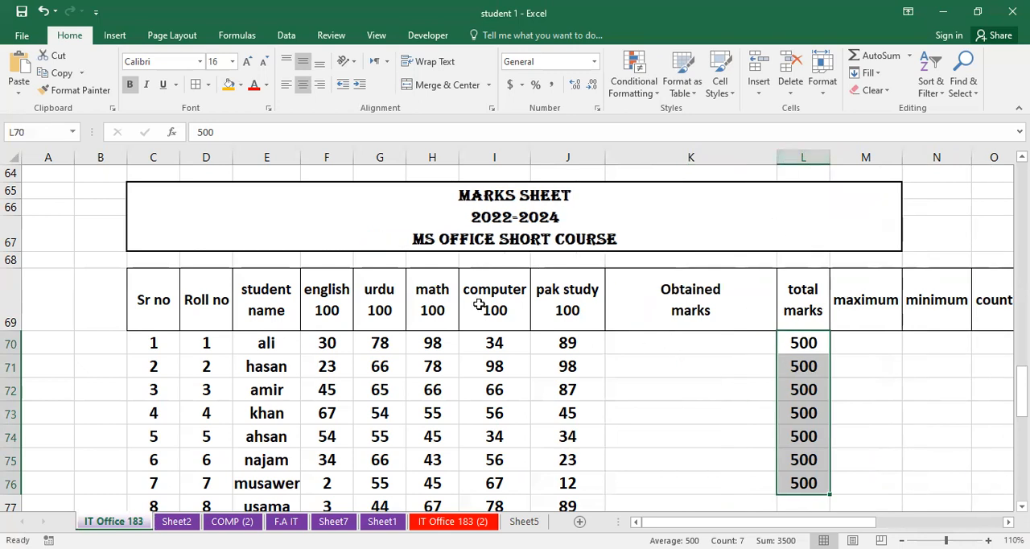
{"action": "left_click", "coordinate": [637, 343]}
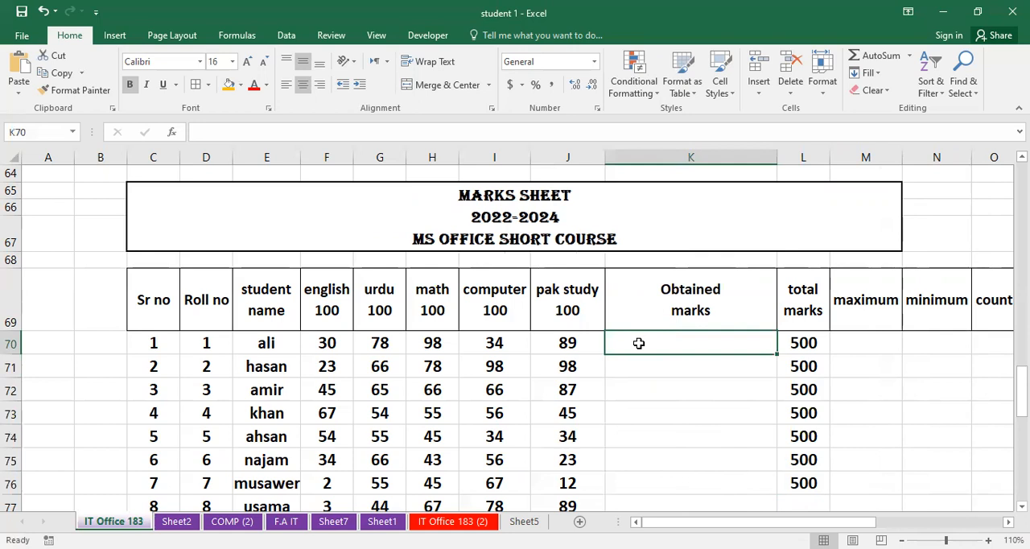
{"action": "type", "text": "="}
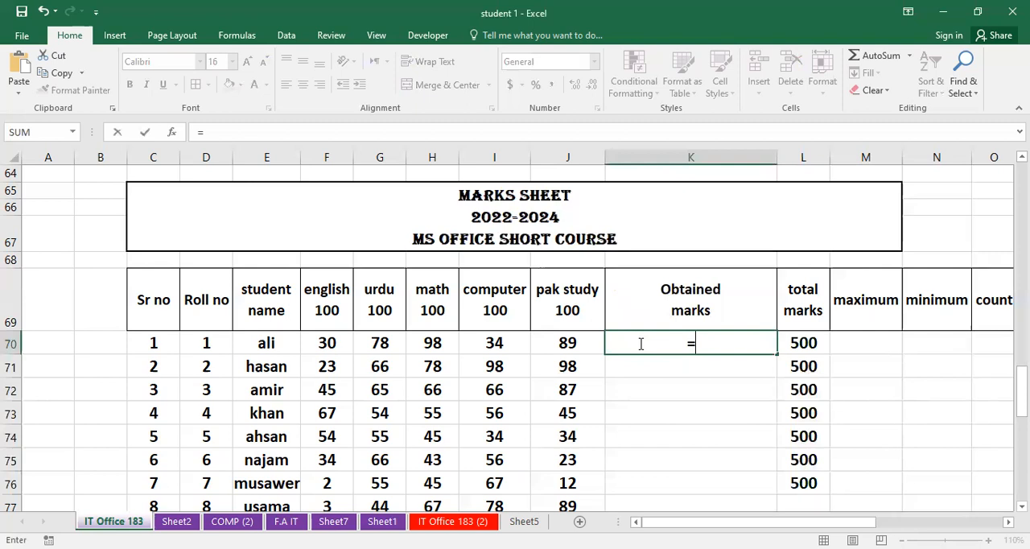
{"action": "type", "text": "sum("}
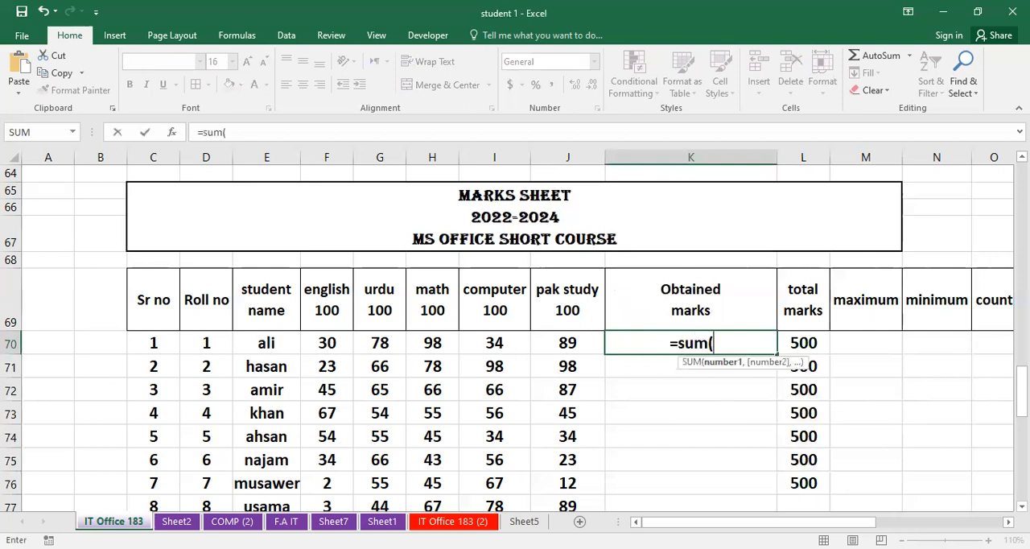
{"action": "left_click", "coordinate": [314, 345]}
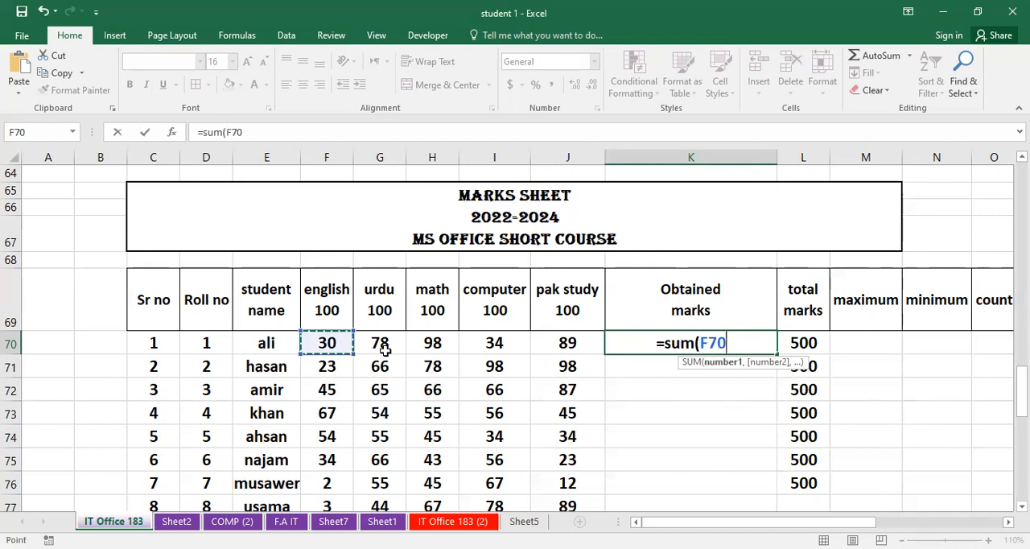
{"action": "left_click", "coordinate": [544, 336], "text": "shift"}
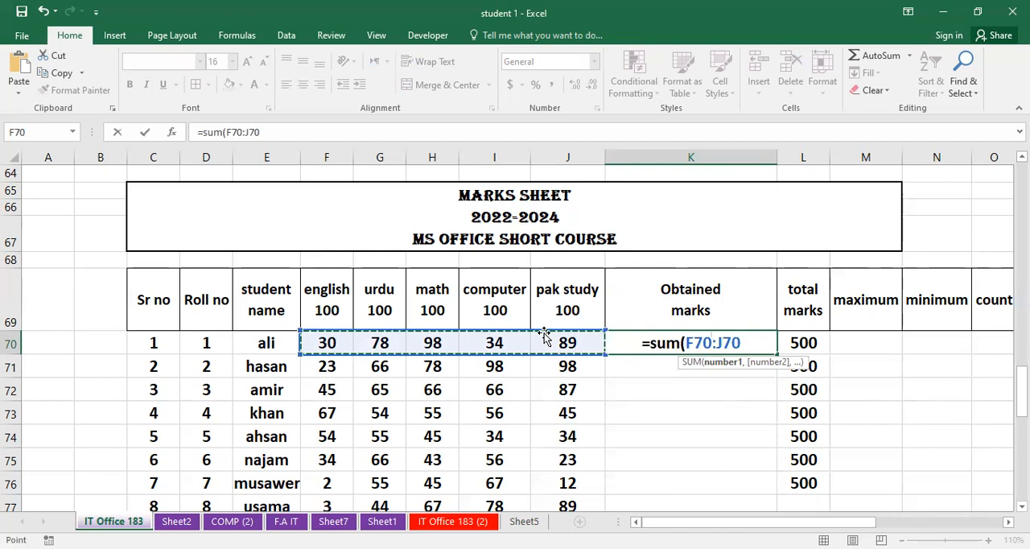
{"action": "type", "text": ")"}
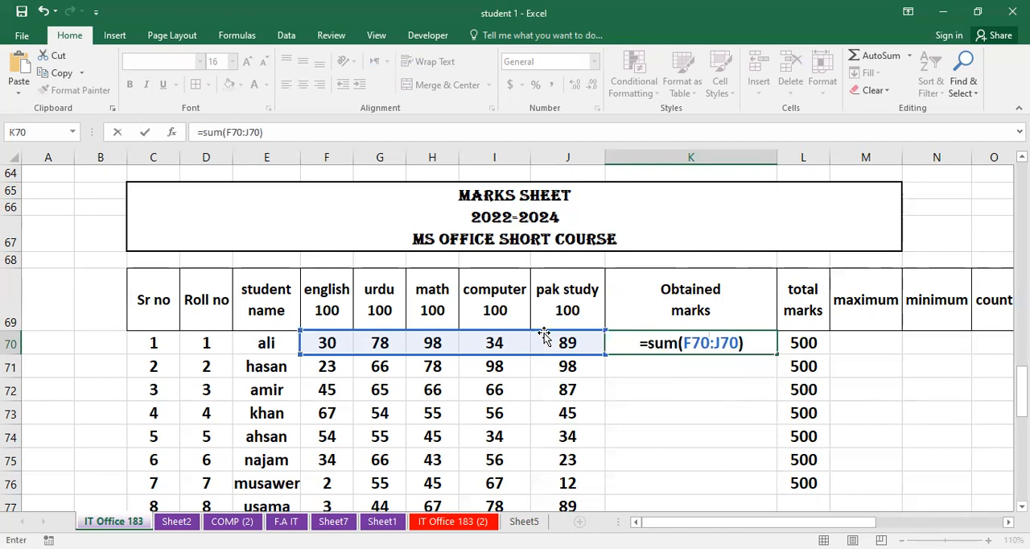
{"action": "key", "text": "Return"}
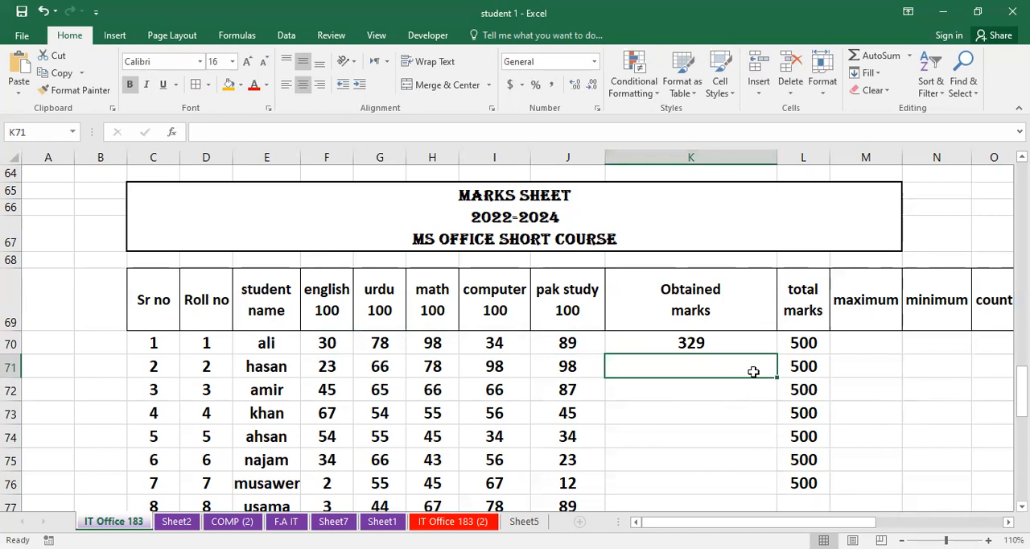
- Fill the obtained marks formula from K70 down through K76
{"action": "left_click", "coordinate": [736, 344]}
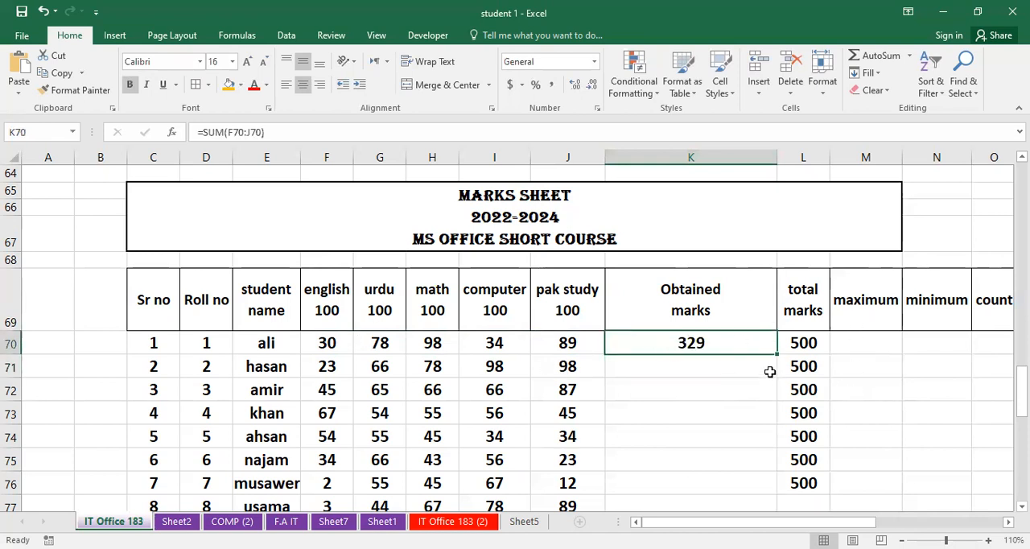
{"action": "left_click_drag", "start_coordinate": [774, 361], "coordinate": [746, 485]}
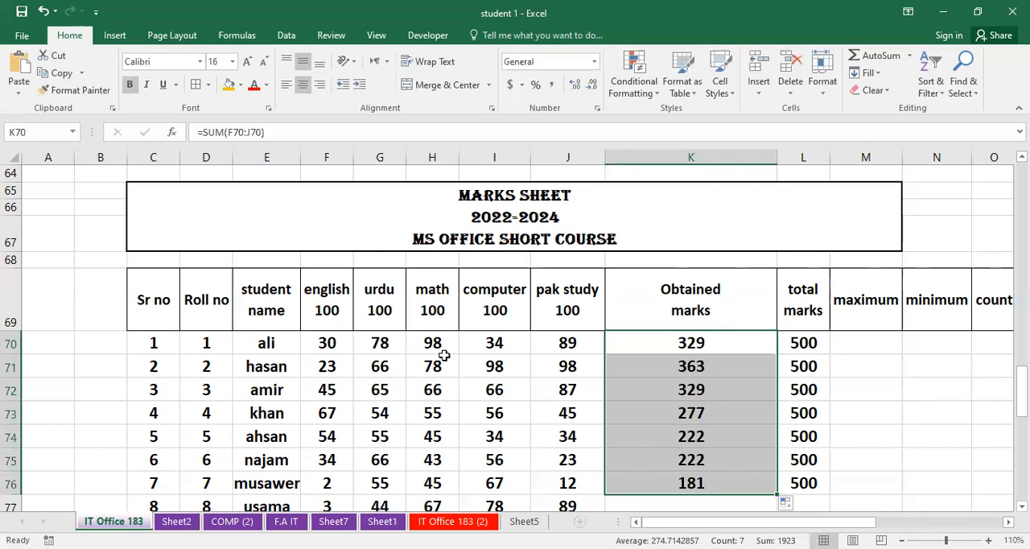
{"action": "left_click", "coordinate": [619, 346]}
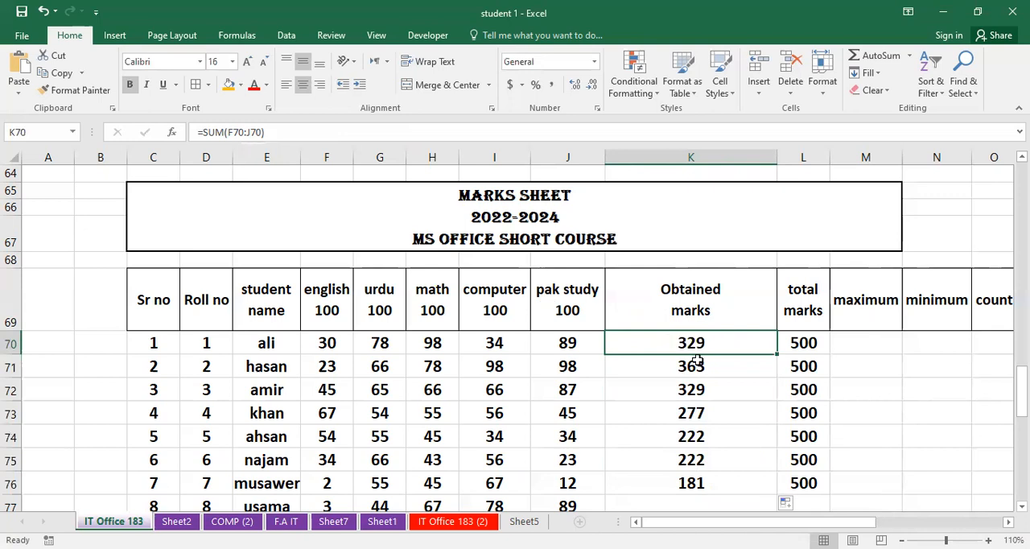
- Begin a MAX formula in M70, the first student's maximum cell
{"action": "left_click", "coordinate": [871, 351]}
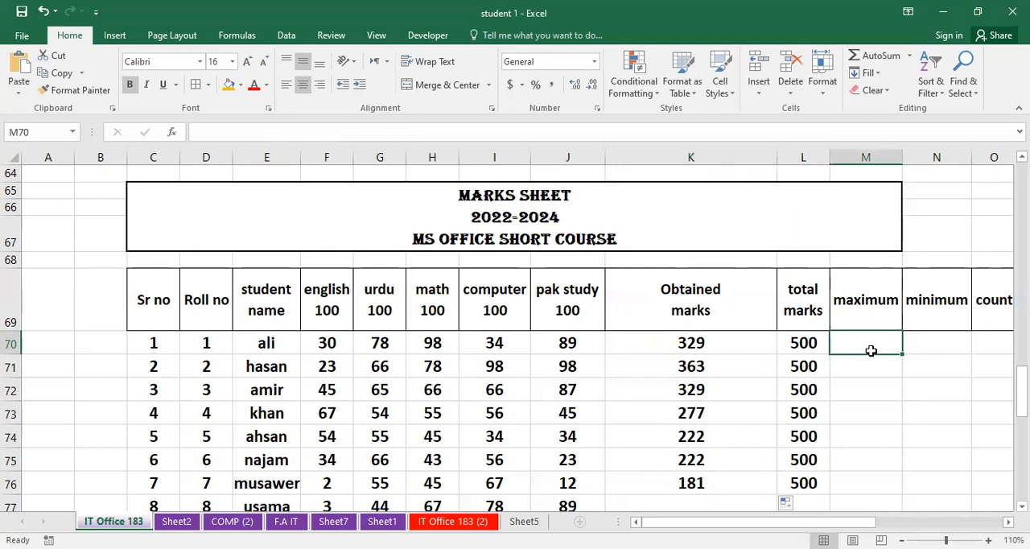
{"action": "type", "text": "="}
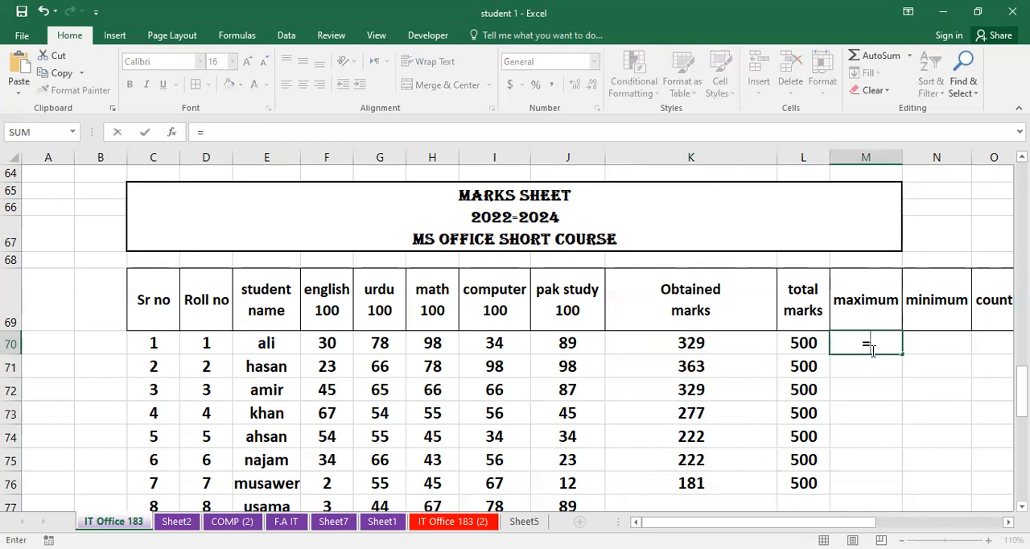
{"action": "type", "text": "max"}
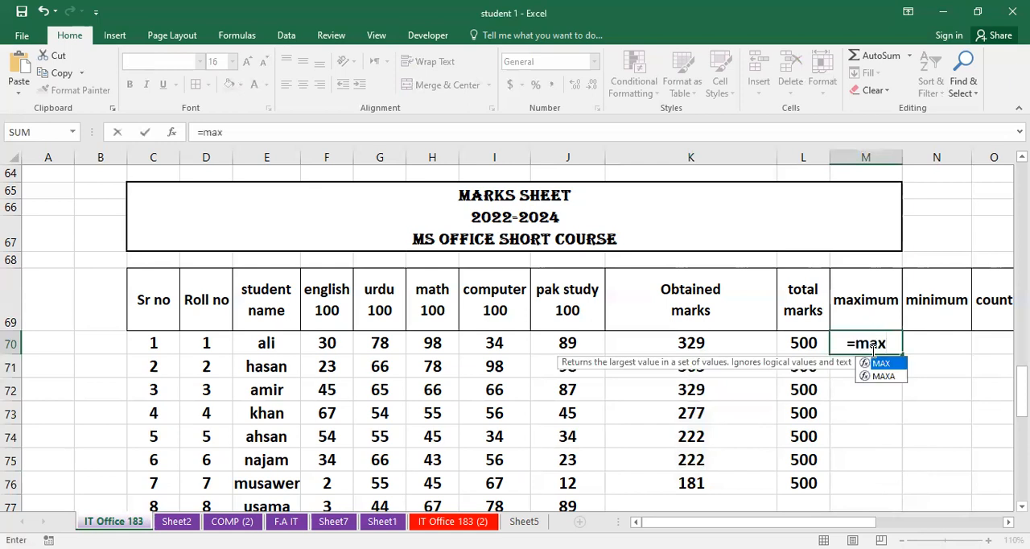
{"action": "type", "text": "("}
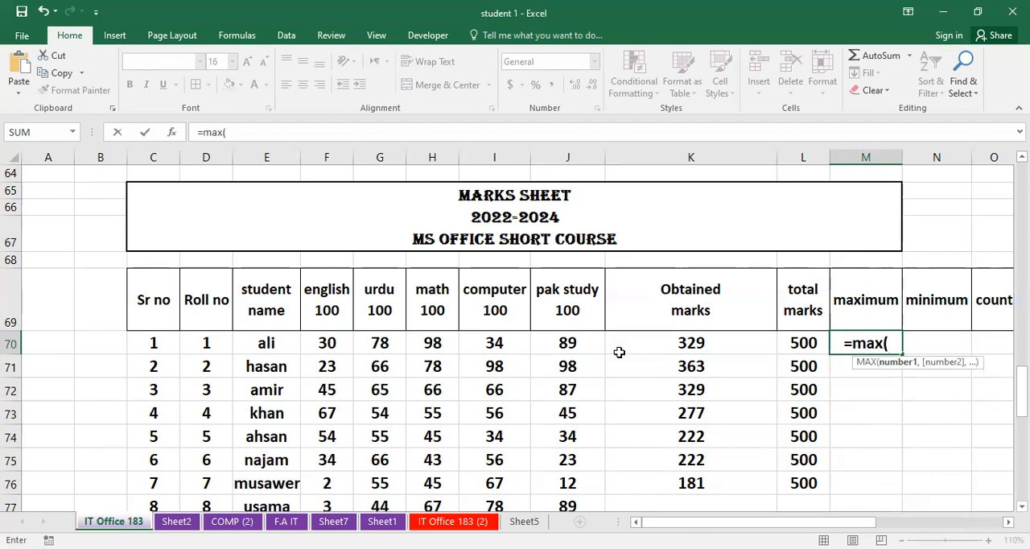
{"action": "left_click", "coordinate": [333, 343]}
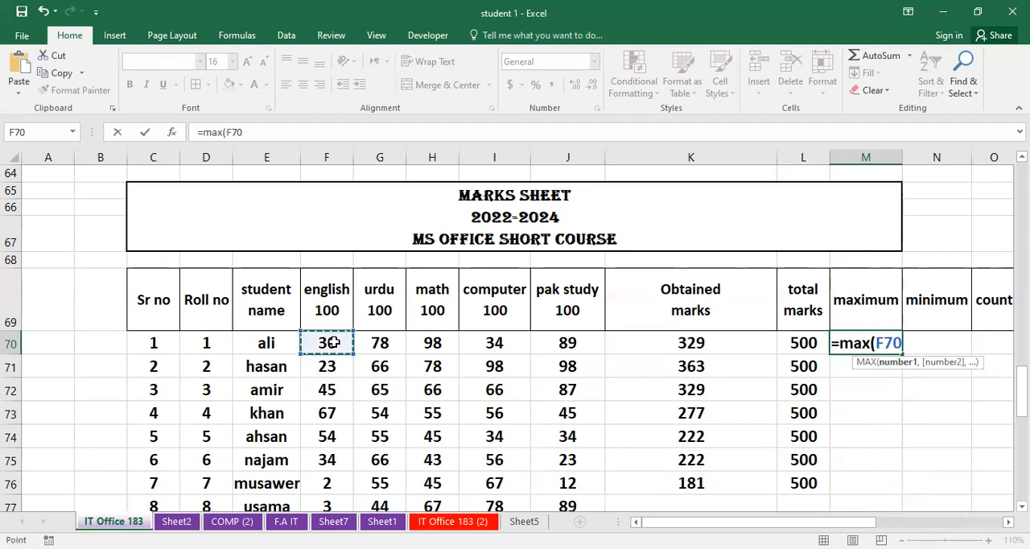
{"action": "left_click_drag", "start_coordinate": [334, 343], "coordinate": [382, 343]}
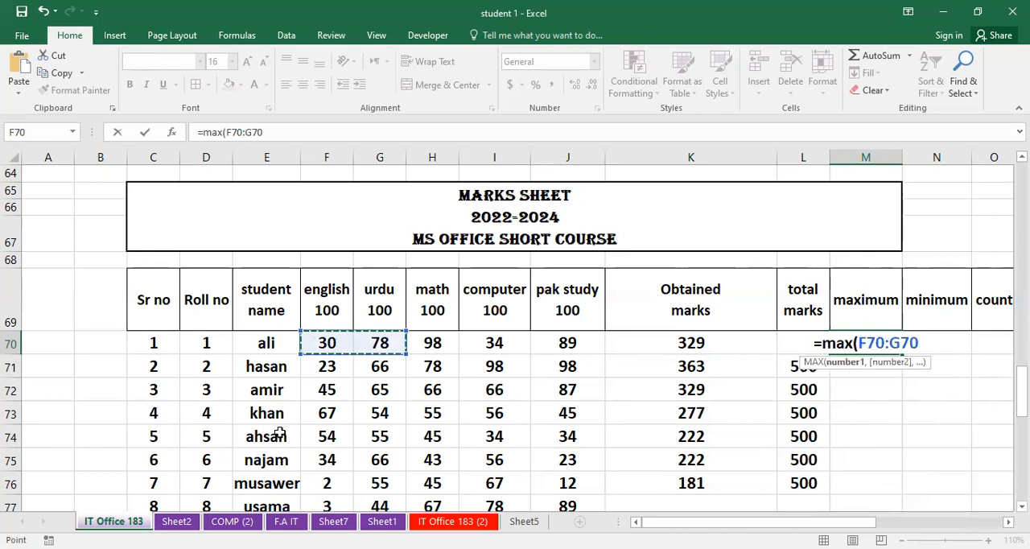
{"action": "key", "text": "BackSpace"}
{"action": "key", "text": "BackSpace"}
{"action": "key", "text": "BackSpace"}
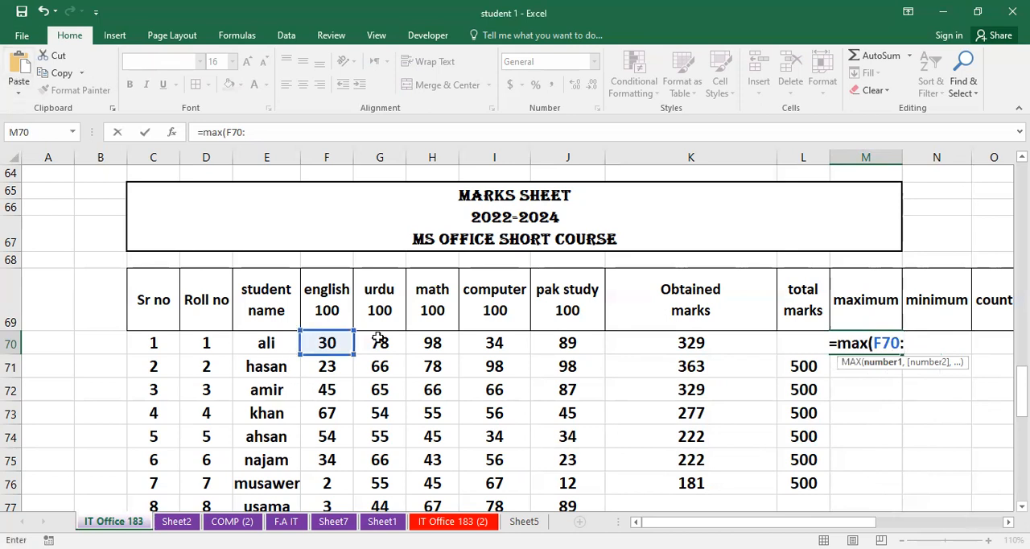
{"action": "left_click", "coordinate": [332, 344]}
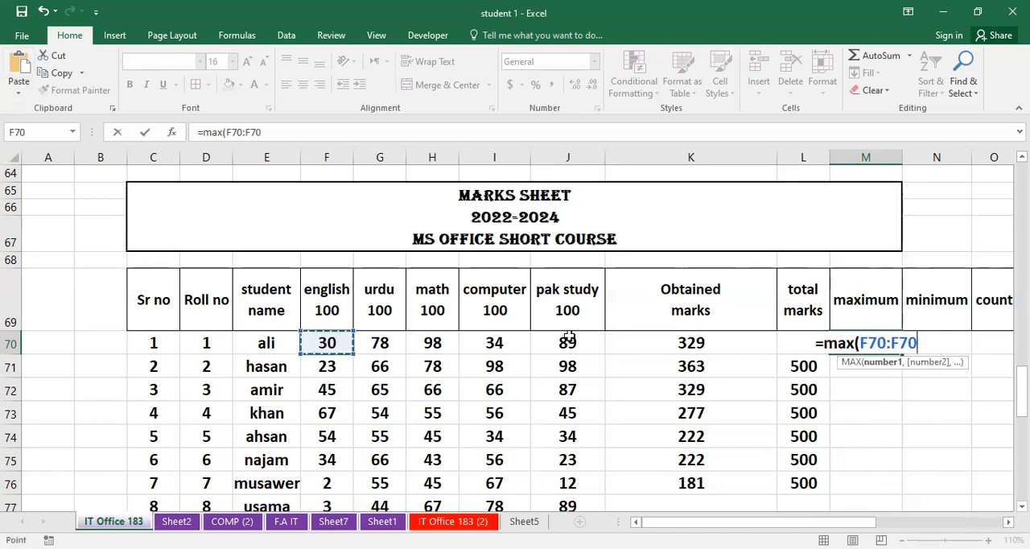
{"action": "left_click", "coordinate": [576, 338], "text": "shift"}
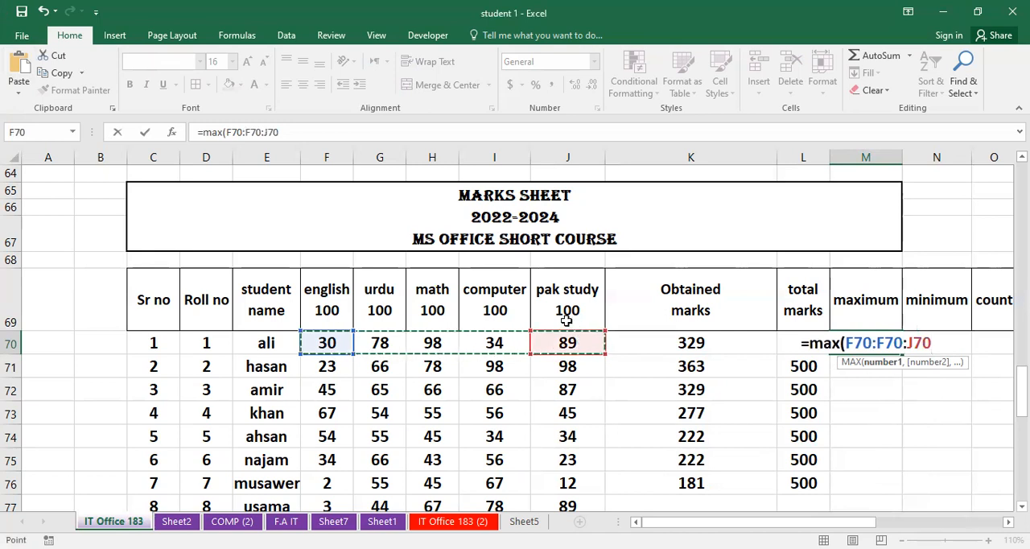
{"action": "key", "text": "BackSpace"}
{"action": "key", "text": "BackSpace"}
{"action": "key", "text": "BackSpace"}
{"action": "key", "text": "BackSpace"}
{"action": "key", "text": "BackSpace"}
{"action": "key", "text": "BackSpace"}
{"action": "key", "text": "BackSpace"}
{"action": "key", "text": "BackSpace"}
{"action": "key", "text": "BackSpace"}
{"action": "key", "text": "BackSpace"}
{"action": "key", "text": "BackSpace"}
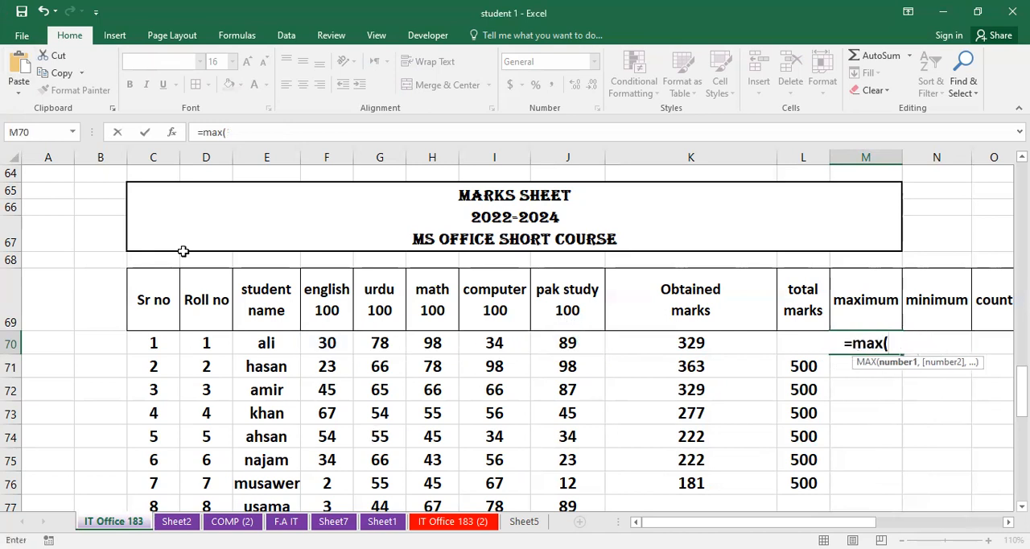
- Complete the MAX formula in M70 with the subject marks range F70:J70
{"action": "left_click", "coordinate": [336, 339]}
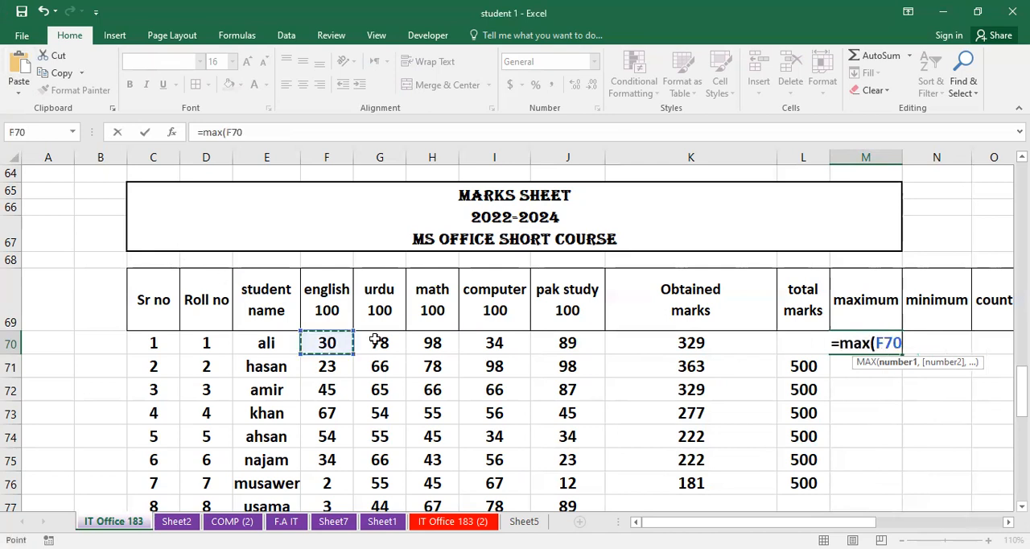
{"action": "left_click", "coordinate": [568, 338], "text": "shift"}
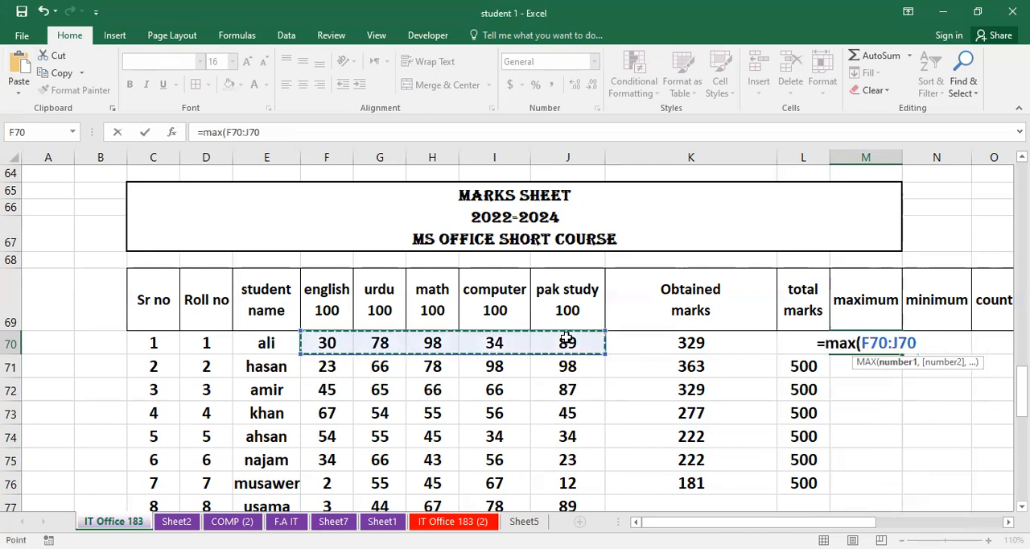
{"action": "type", "text": ")"}
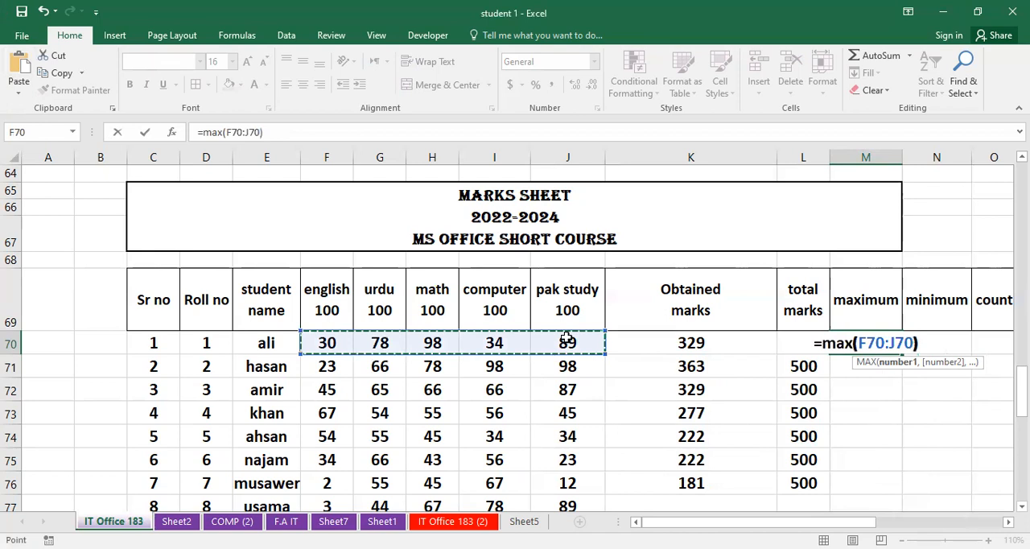
{"action": "key", "text": "Return"}
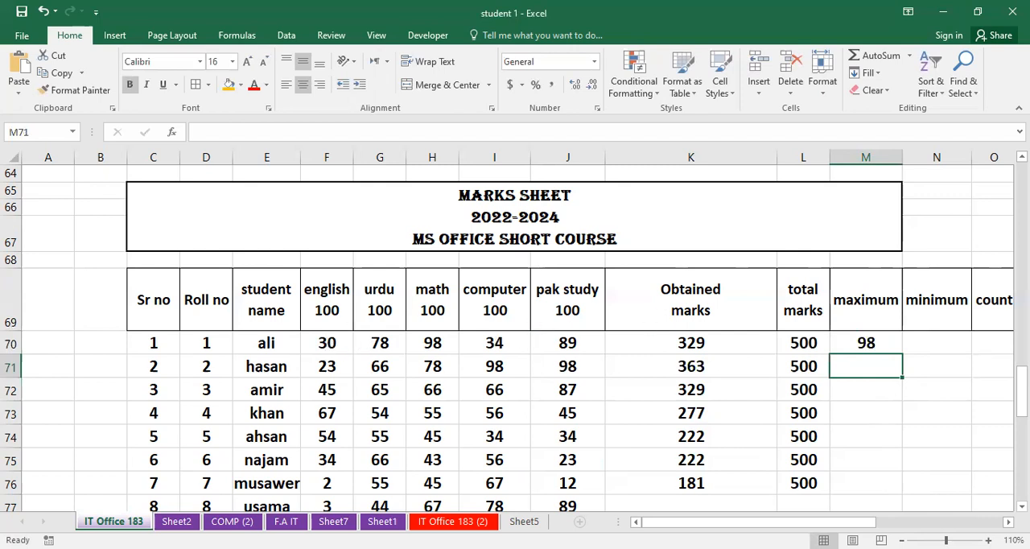
- Change the first student's english mark in F70 to 100 and computer mark in I70 to 78
{"action": "left_click", "coordinate": [330, 344]}
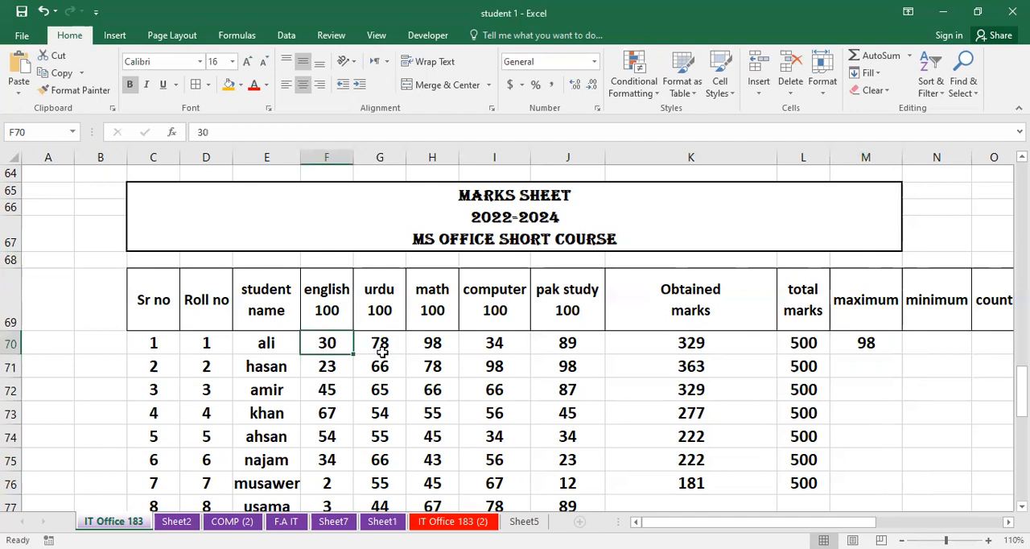
{"action": "type", "text": "10"}
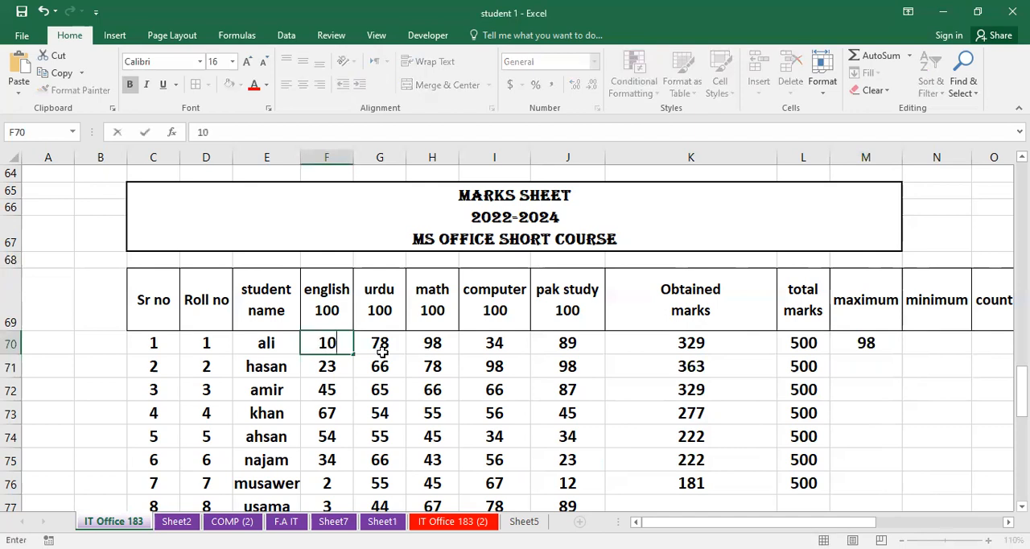
{"action": "type", "text": "0"}
{"action": "key", "text": "Return"}
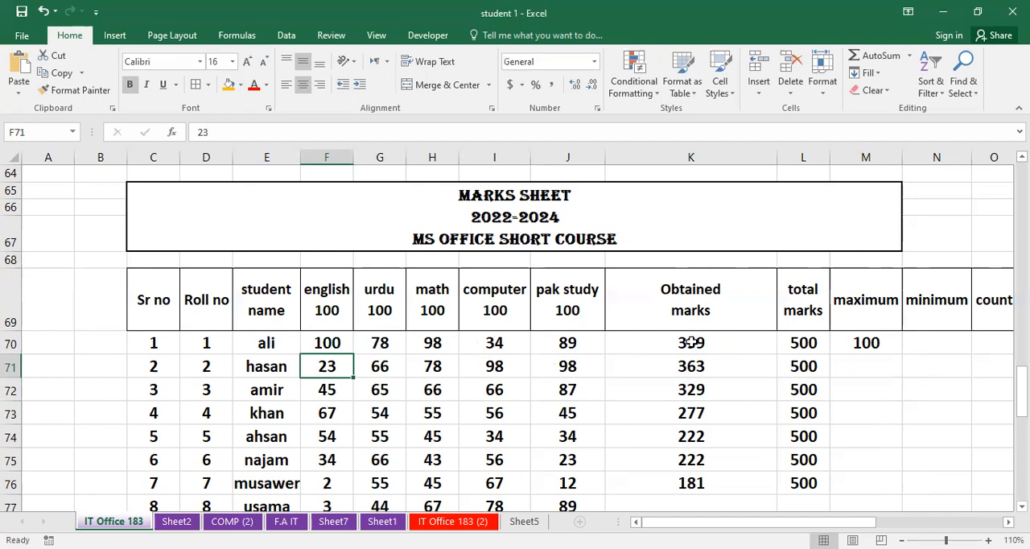
{"action": "left_click", "coordinate": [474, 347]}
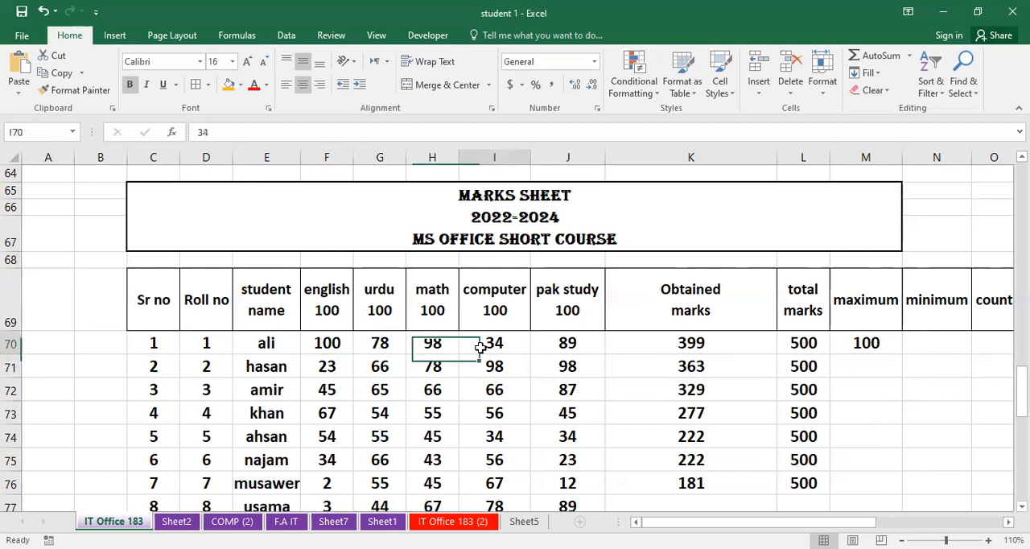
{"action": "type", "text": "78"}
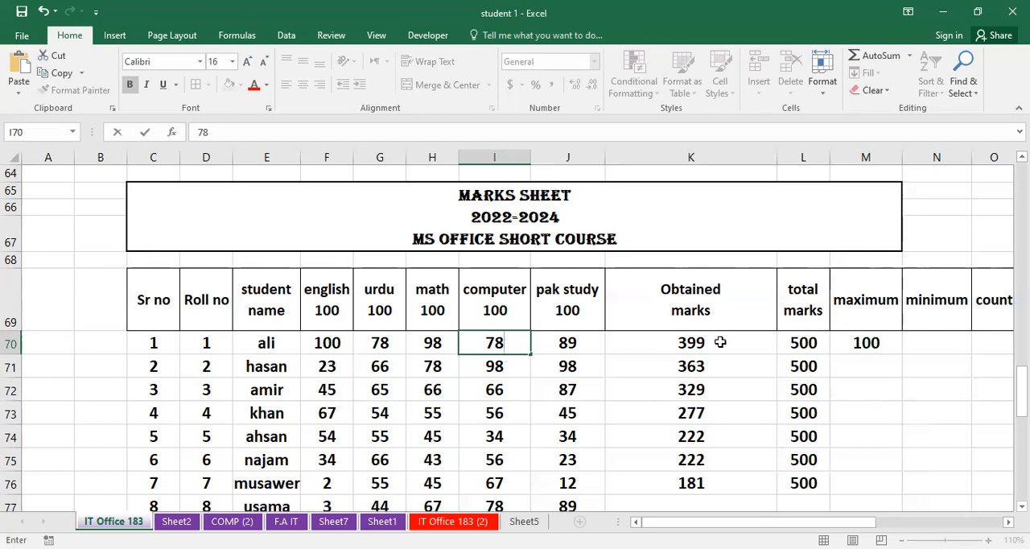
{"action": "key", "text": "Return"}
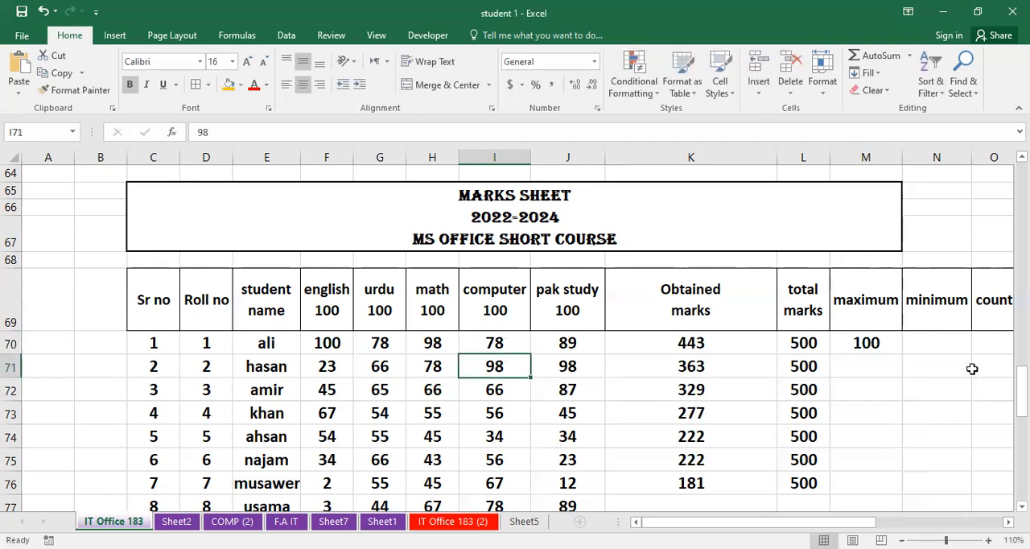
- Fill the maximum formula from M70 down through M76
{"action": "left_click", "coordinate": [878, 336]}
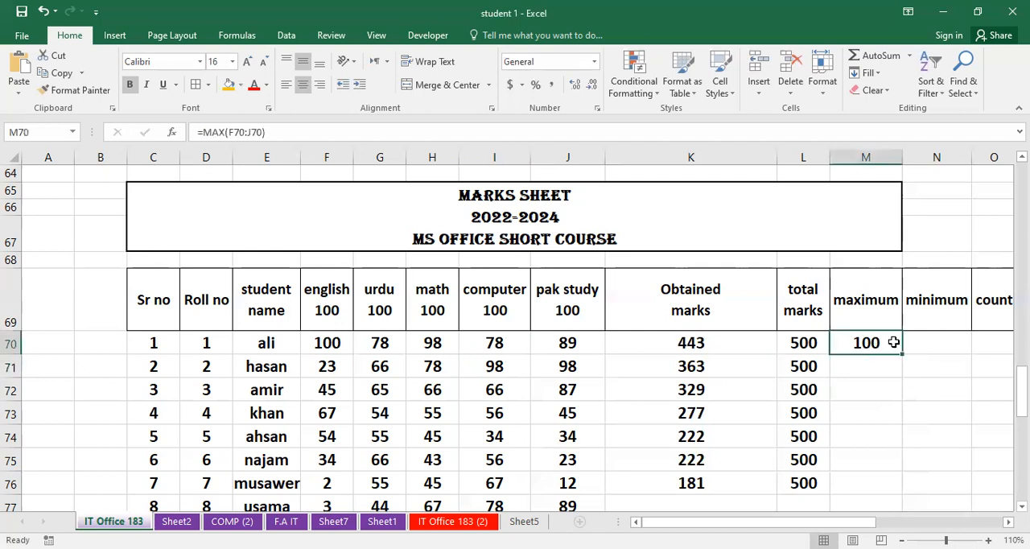
{"action": "left_click_drag", "start_coordinate": [902, 354], "coordinate": [883, 494]}
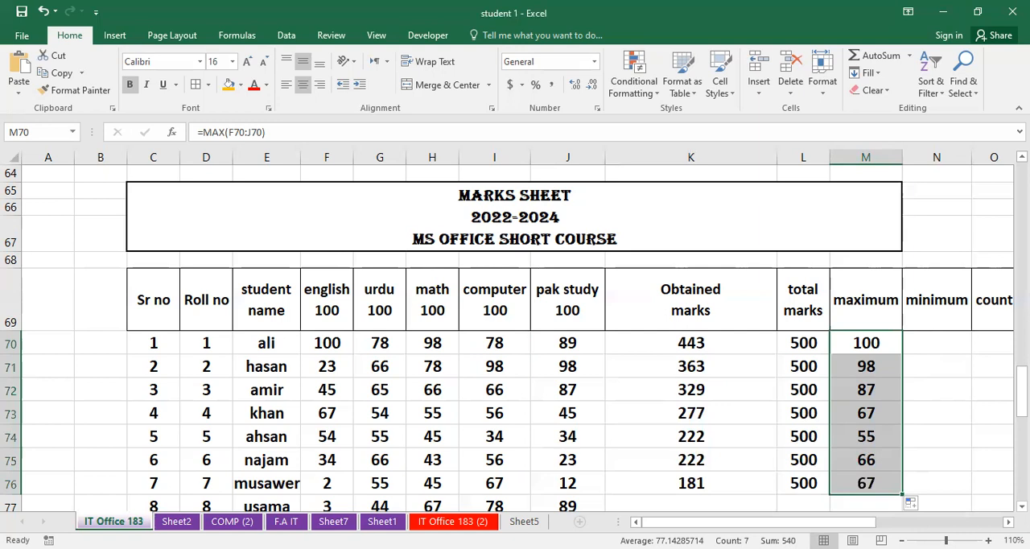
- Enter a MIN formula over the subject marks F70:J70 in N70, the first student's minimum cell
{"action": "left_click", "coordinate": [945, 343]}
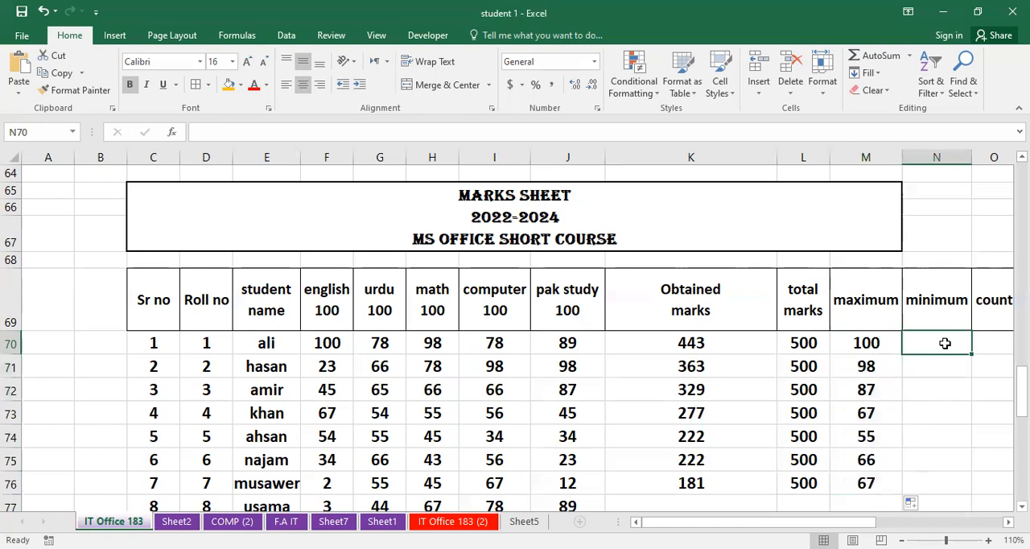
{"action": "type", "text": "="}
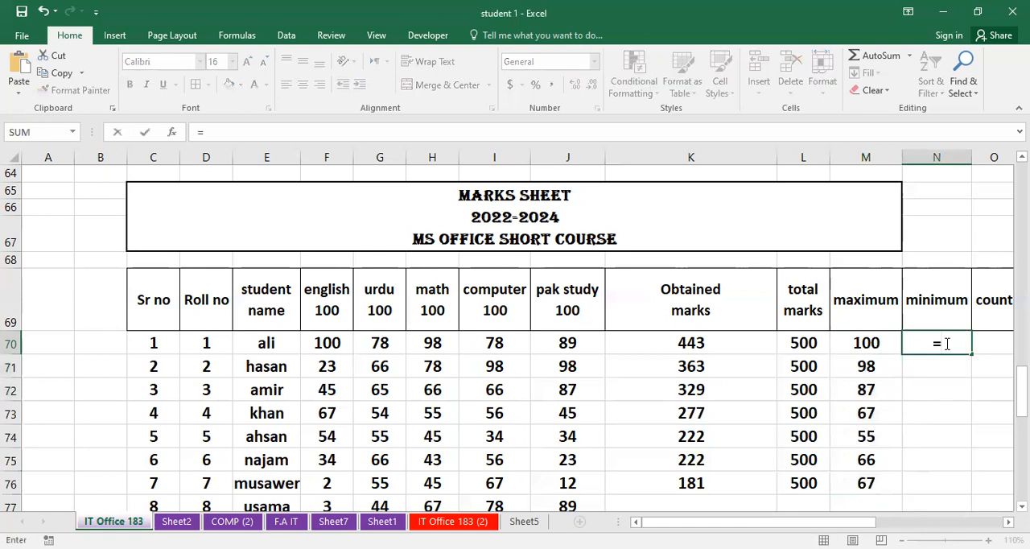
{"action": "type", "text": "min("}
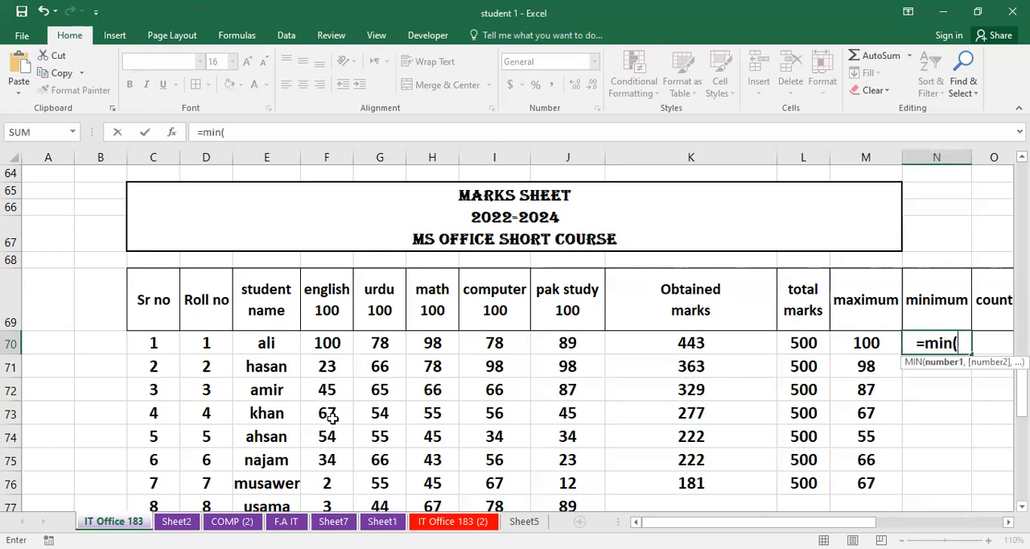
{"action": "left_click", "coordinate": [322, 338]}
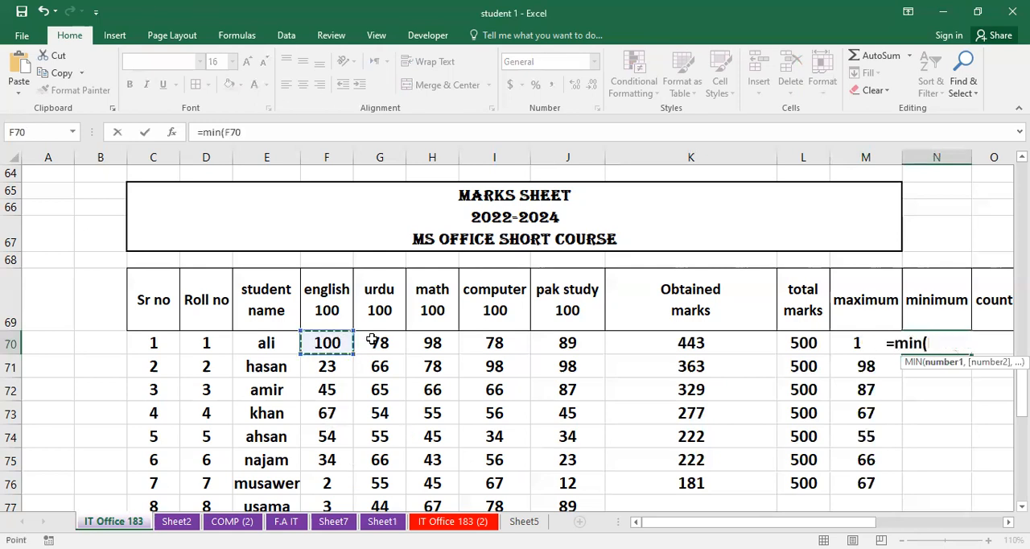
{"action": "left_click", "coordinate": [549, 347], "text": "shift"}
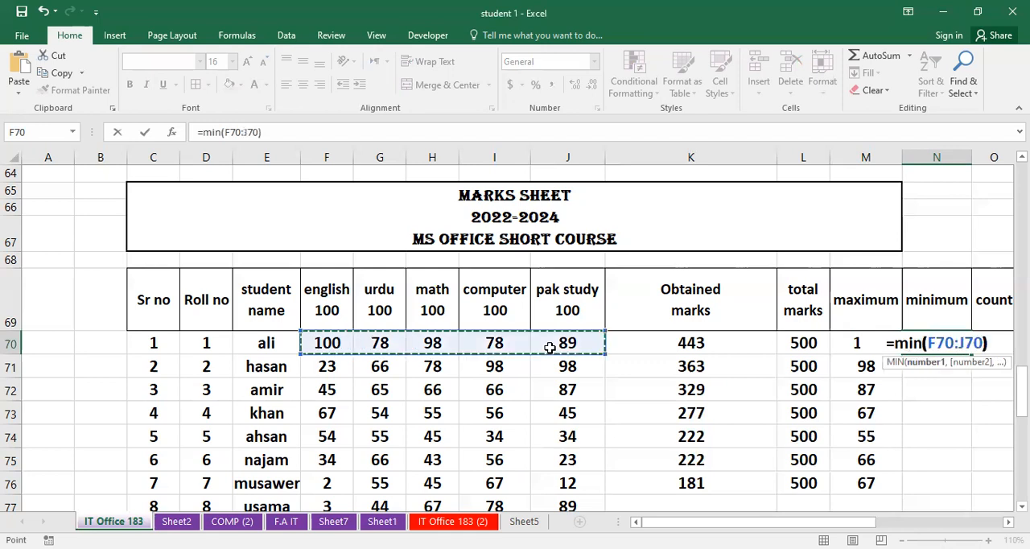
{"action": "type", "text": ")"}
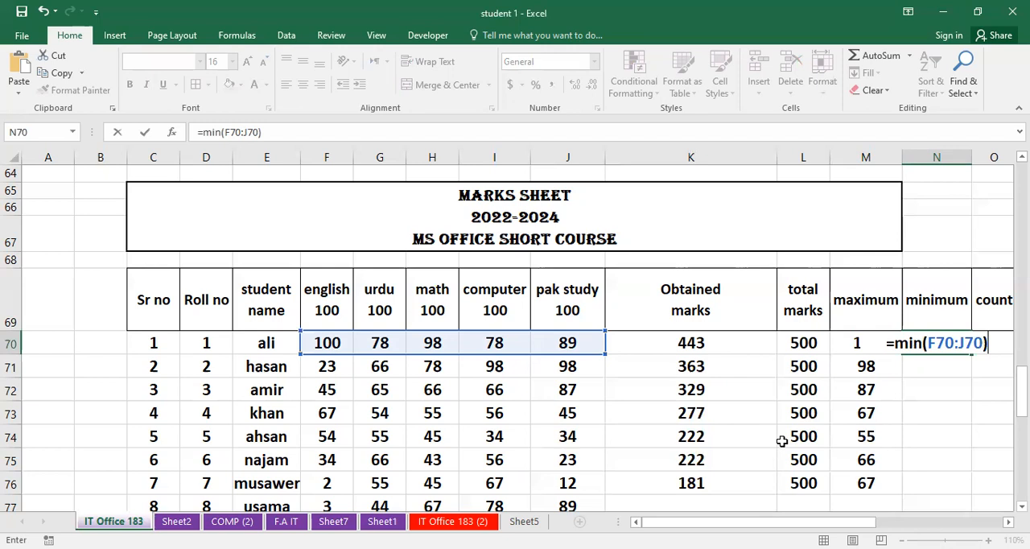
{"action": "key", "text": "Return"}
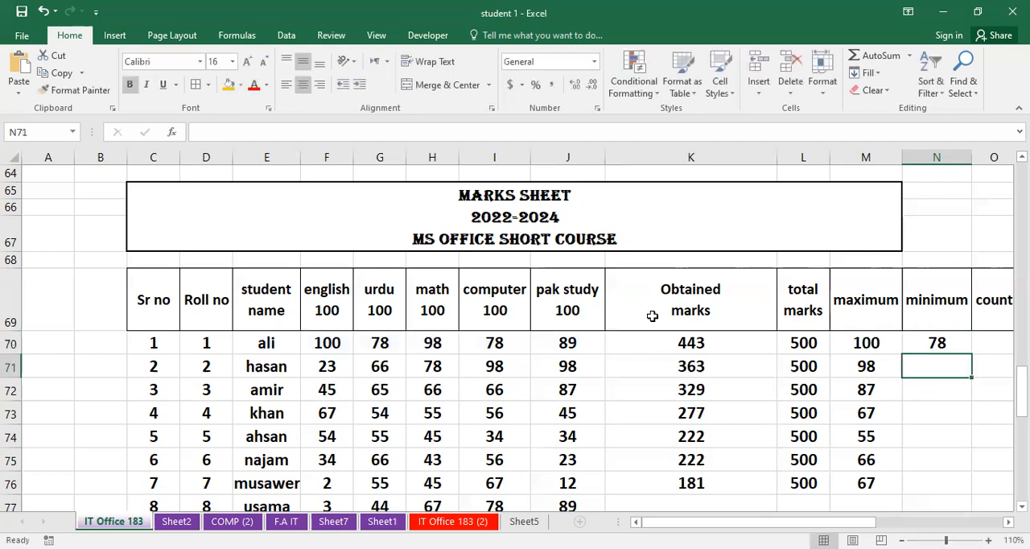
- Change the first student's english mark in F70 to 45
{"action": "left_click", "coordinate": [509, 346]}
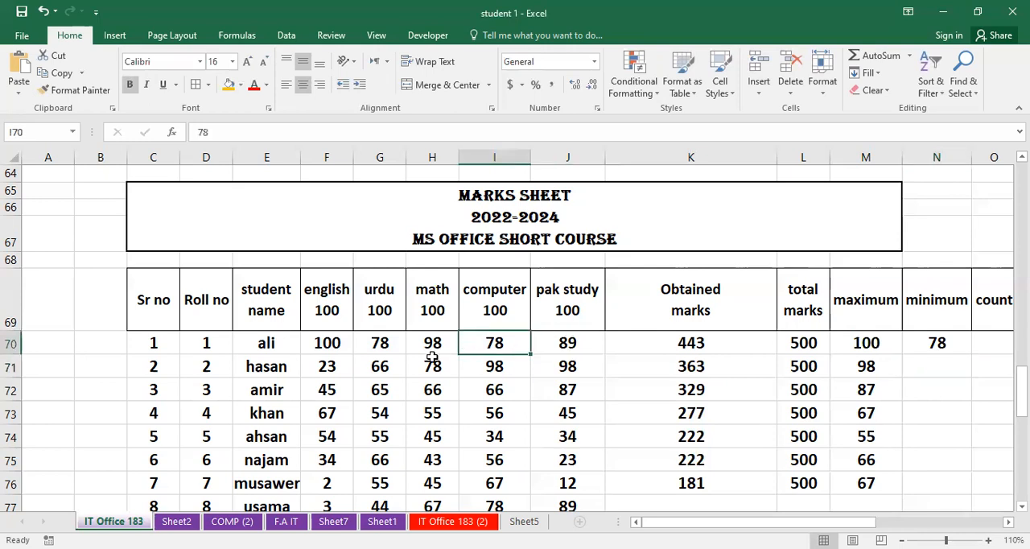
{"action": "left_click", "coordinate": [338, 346]}
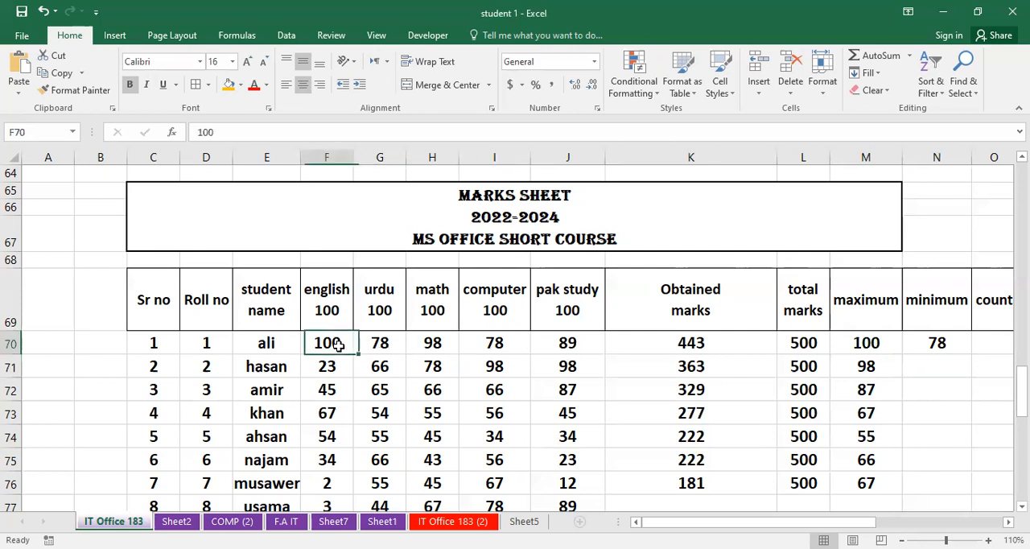
{"action": "type", "text": "45"}
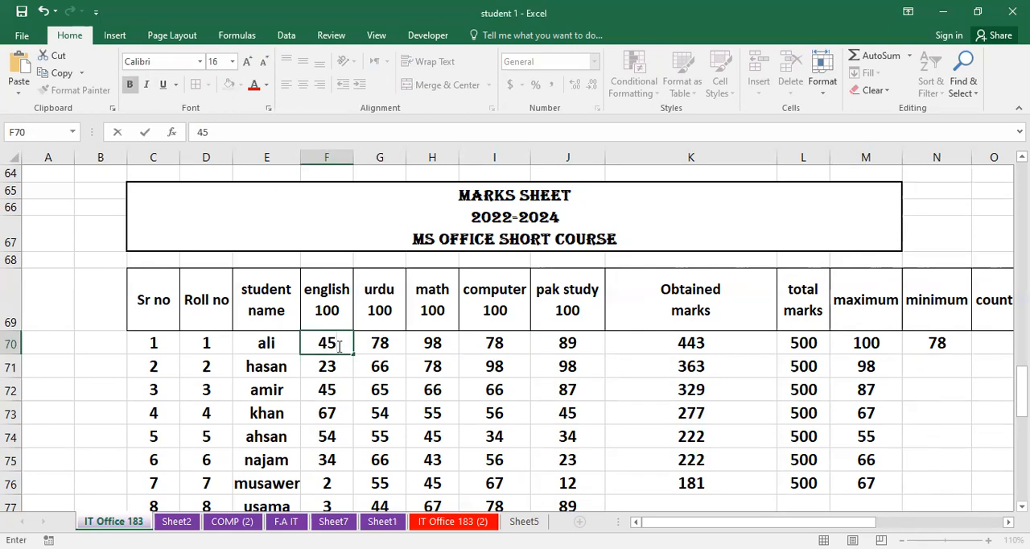
{"action": "key", "text": "Return"}
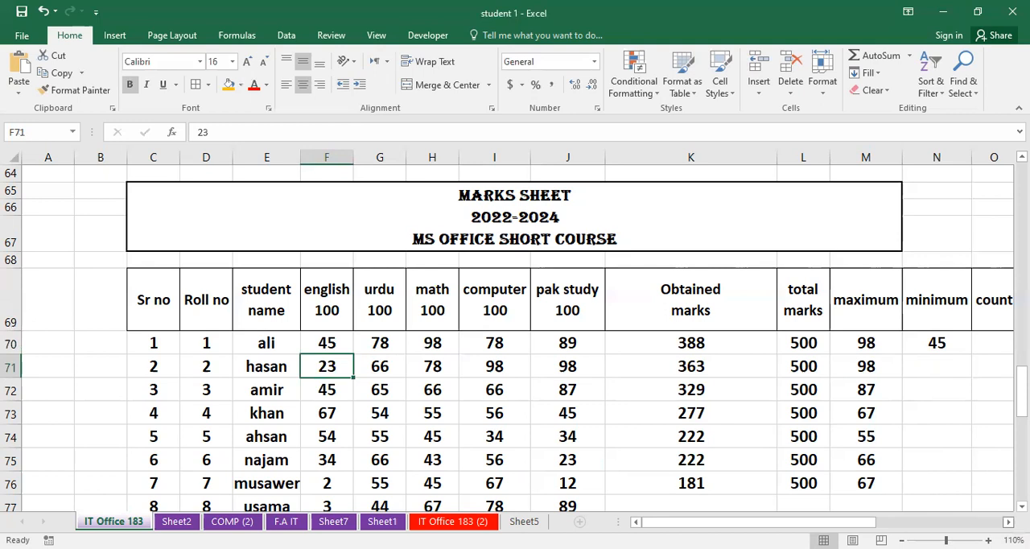
- Fill the minimum formula from N70 down through N76
{"action": "left_click", "coordinate": [1008, 521]}
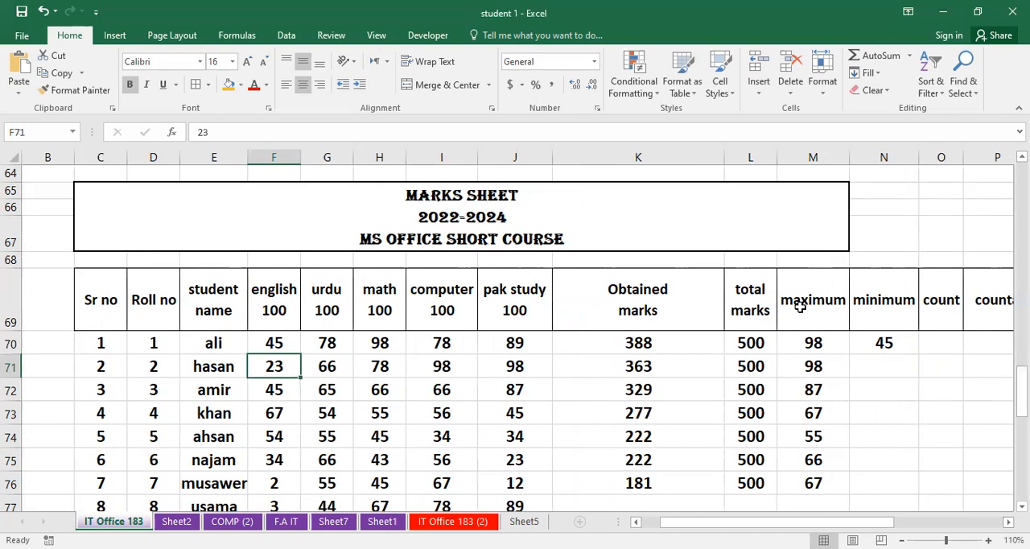
{"action": "left_click", "coordinate": [894, 345]}
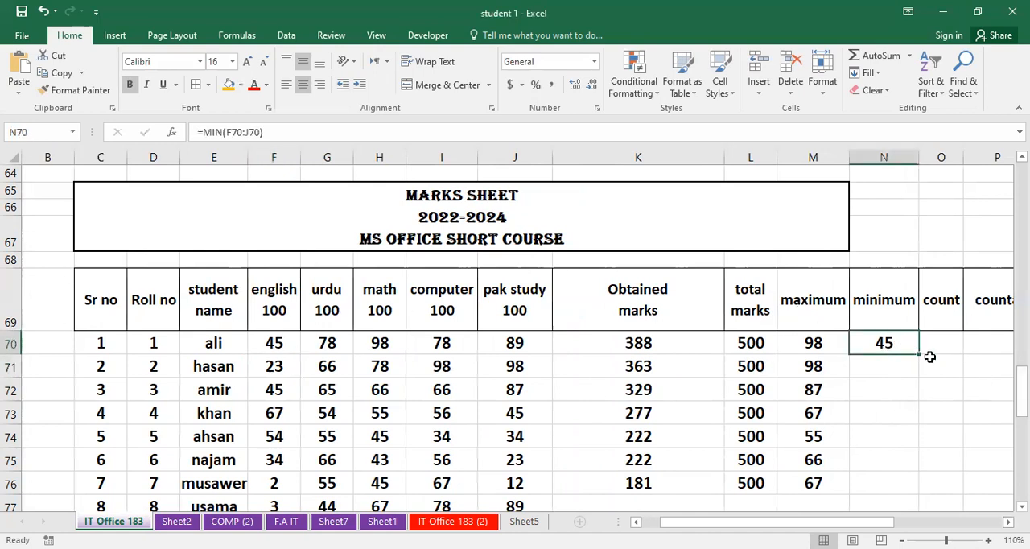
{"action": "left_click_drag", "start_coordinate": [920, 354], "coordinate": [918, 493]}
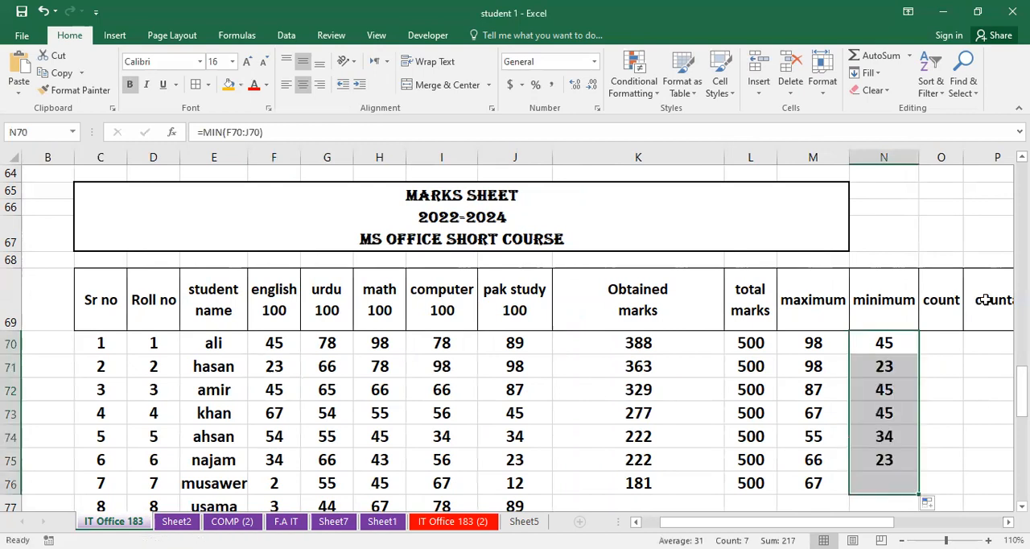
- Widen column O, which holds the count heading
{"action": "left_click", "coordinate": [932, 348]}
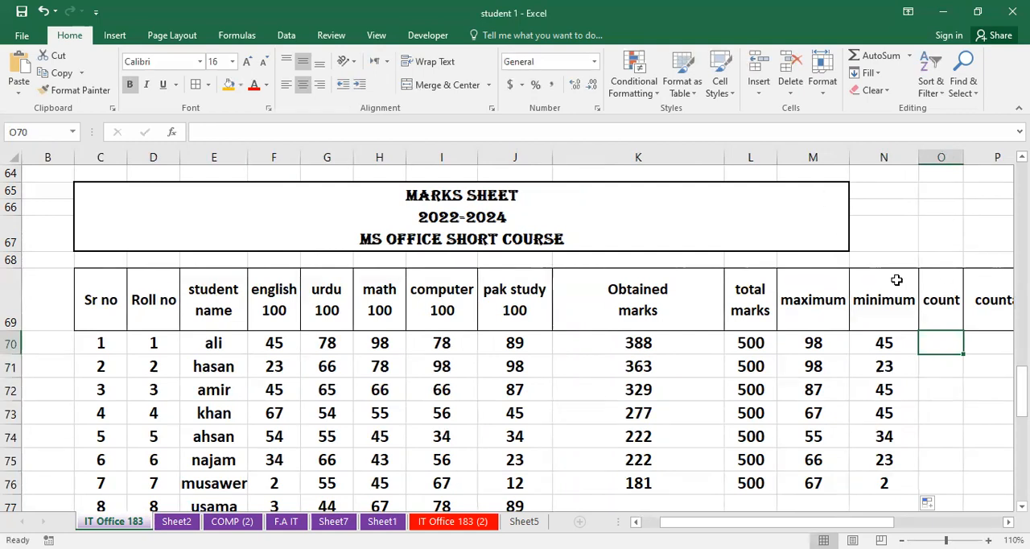
{"action": "left_click", "coordinate": [978, 155]}
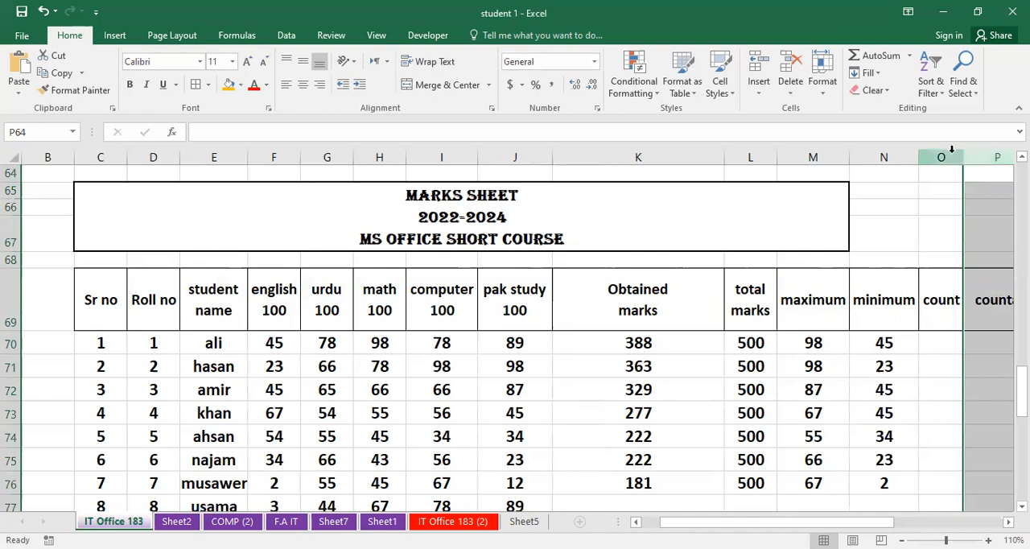
{"action": "double_click", "coordinate": [982, 157]}
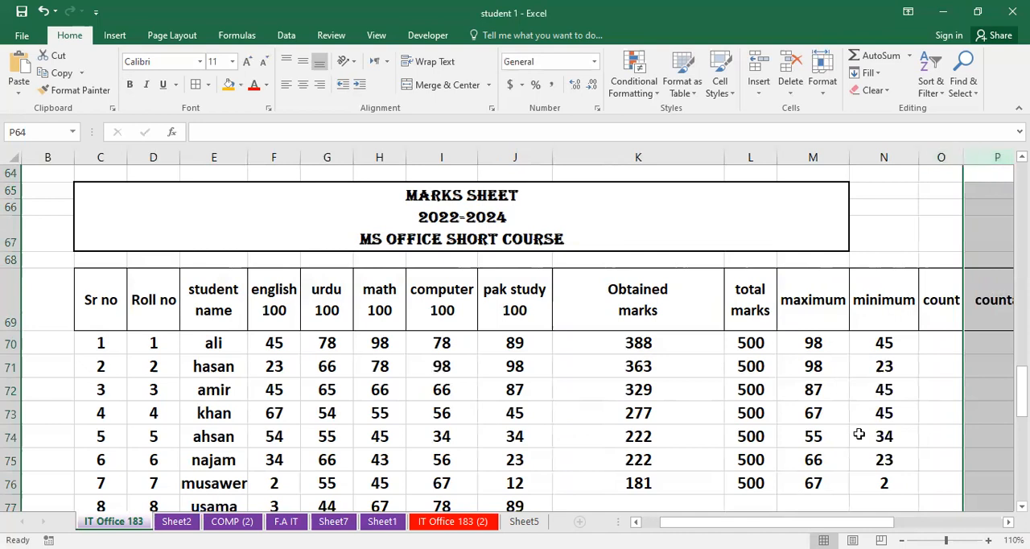
- Enter a COUNT formula over the range C70:N70 in O70, the first student's count cell
{"action": "left_click", "coordinate": [955, 348]}
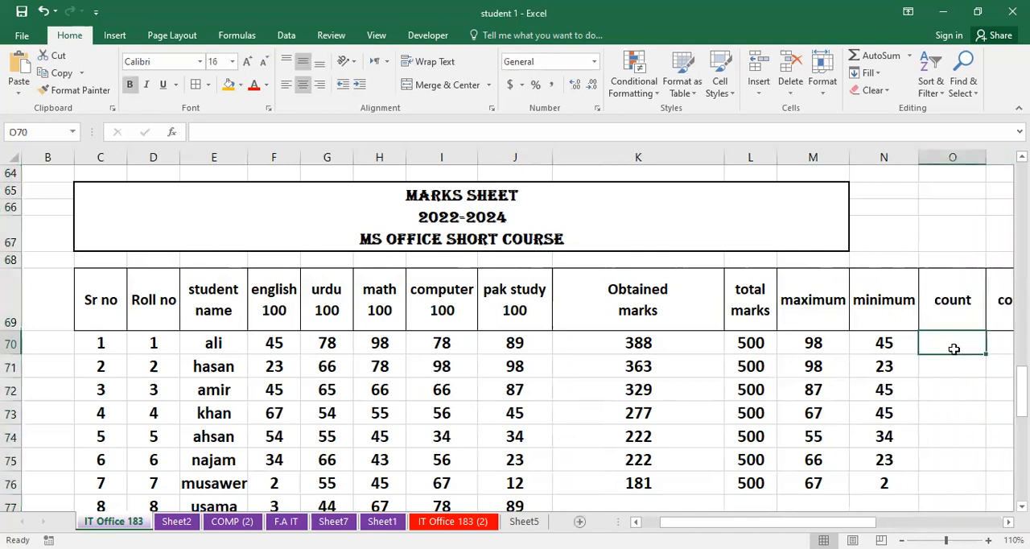
{"action": "type", "text": "=c"}
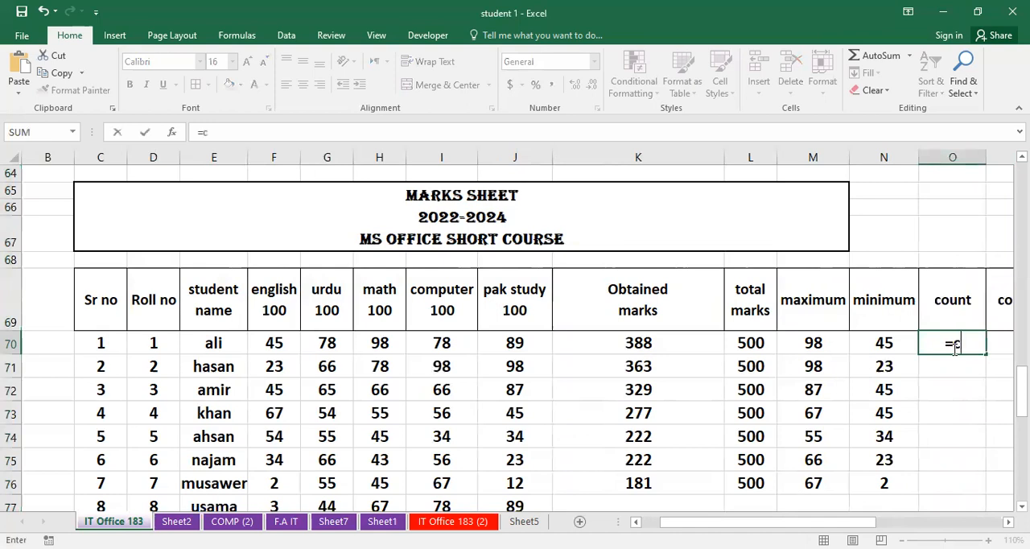
{"action": "type", "text": "ount"}
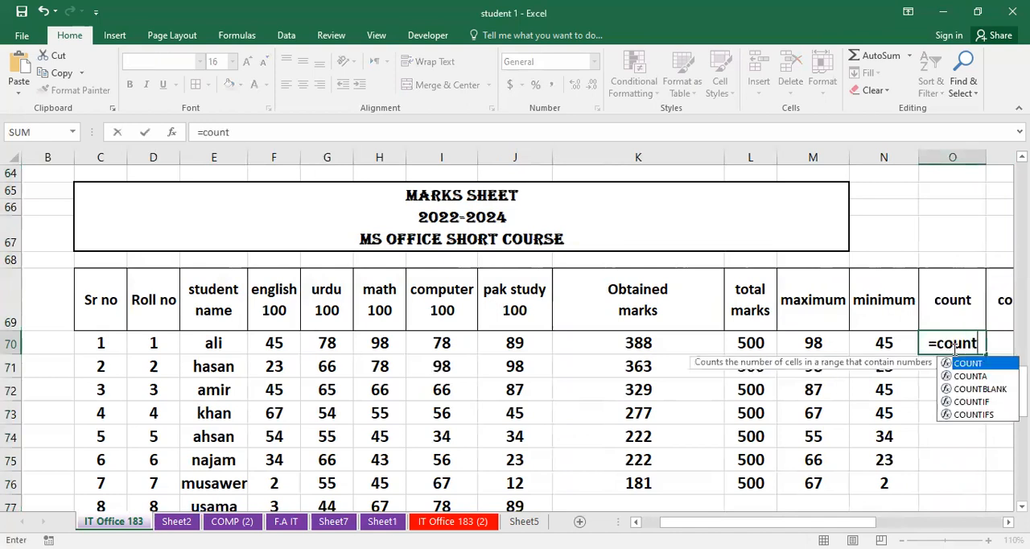
{"action": "type", "text": "("}
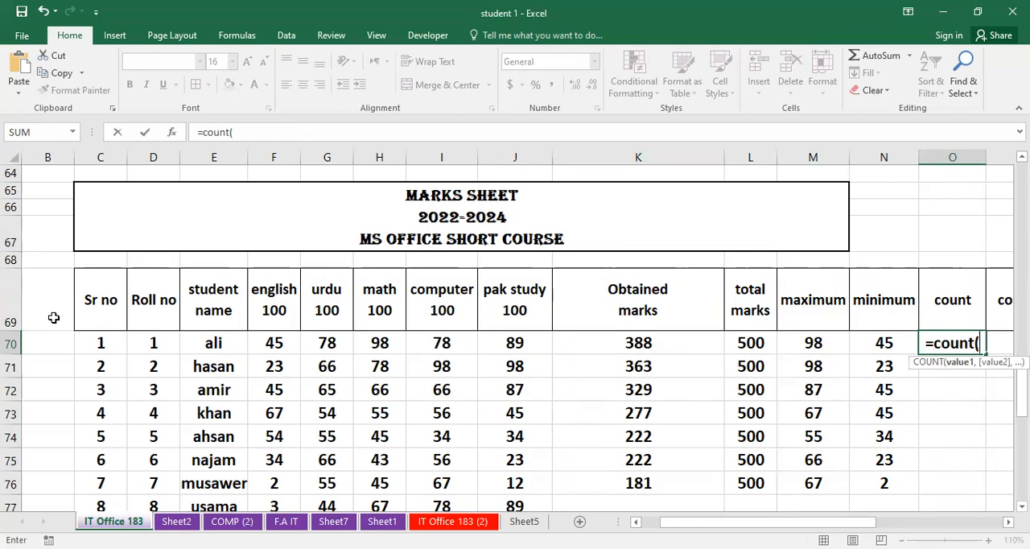
{"action": "left_click", "coordinate": [103, 341]}
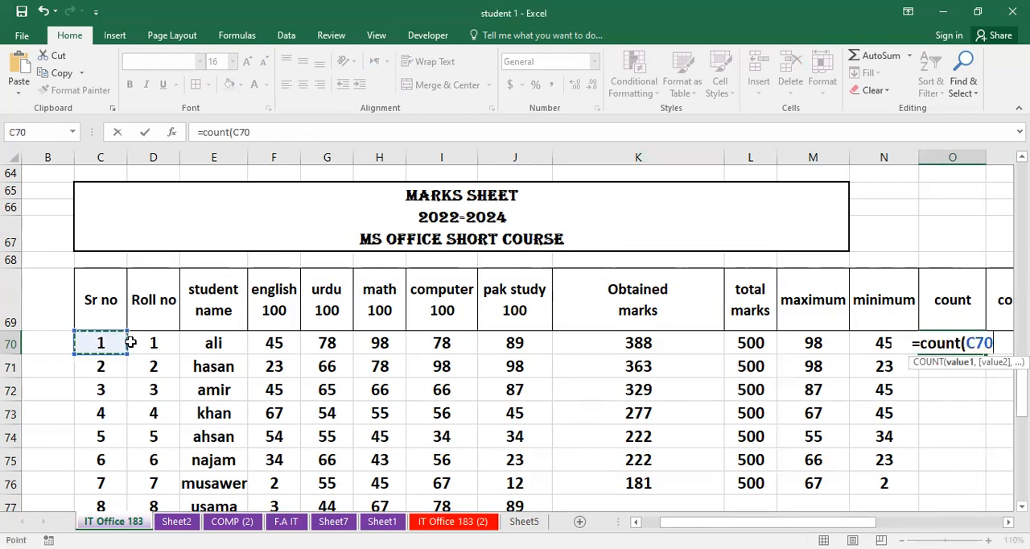
{"action": "left_click_drag", "start_coordinate": [130, 343], "coordinate": [874, 345]}
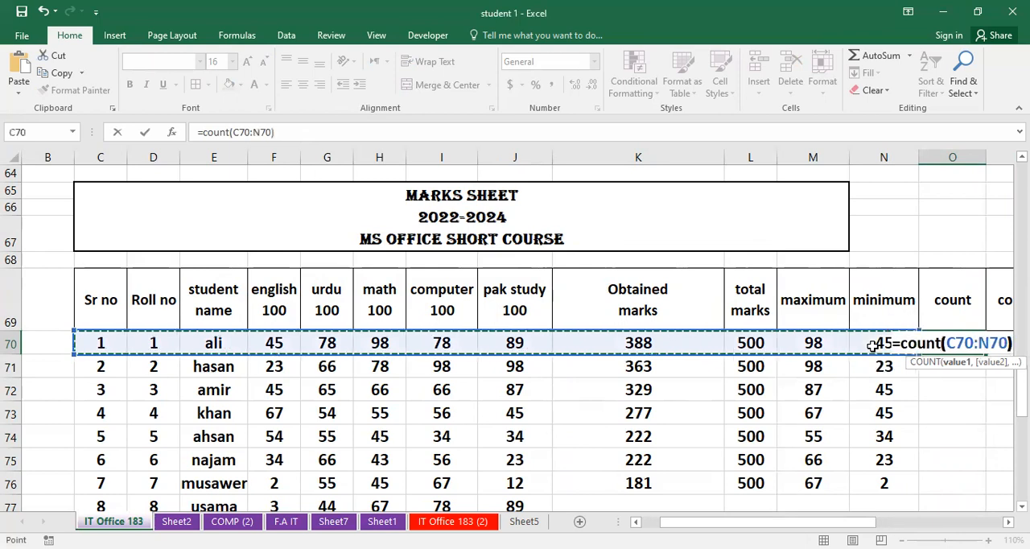
{"action": "key", "text": "Return"}
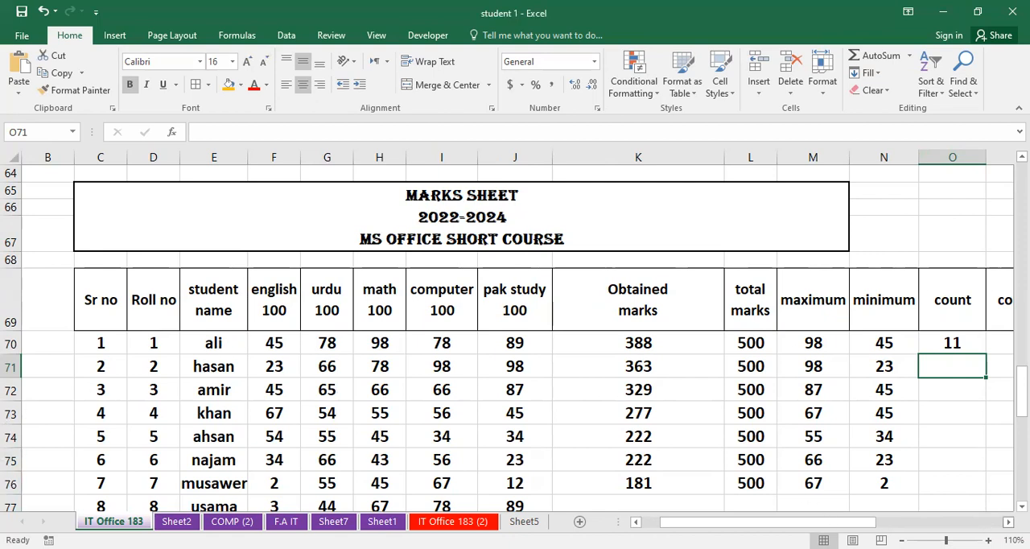
- Enter a COUNTA formula over the range C70:N70 in P70, the first student's counta cell
{"action": "scroll", "coordinate": [517, 338], "scroll_direction": "right", "scroll_amount": 2}
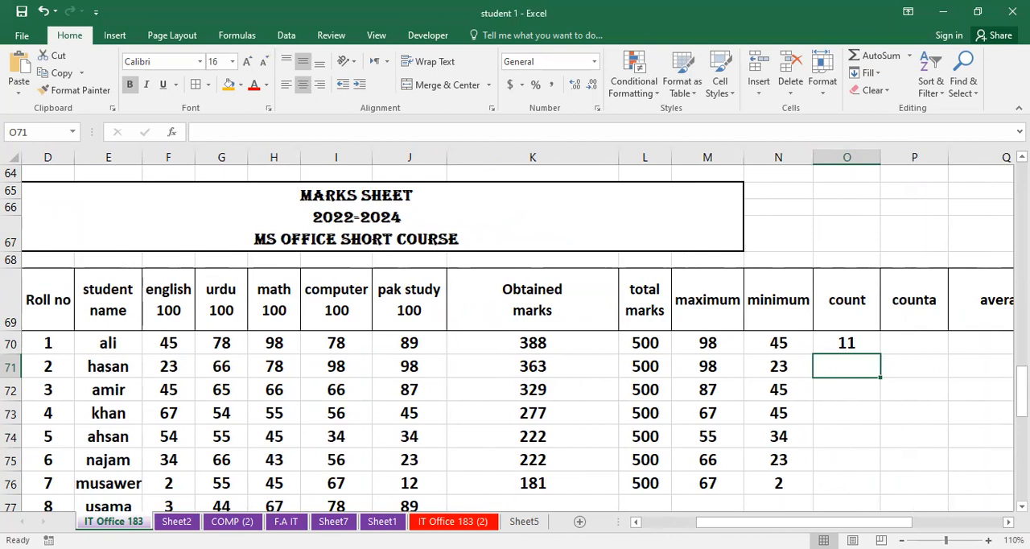
{"action": "scroll", "coordinate": [844, 451], "scroll_direction": "down", "scroll_amount": 2, "text": "ctrl"}
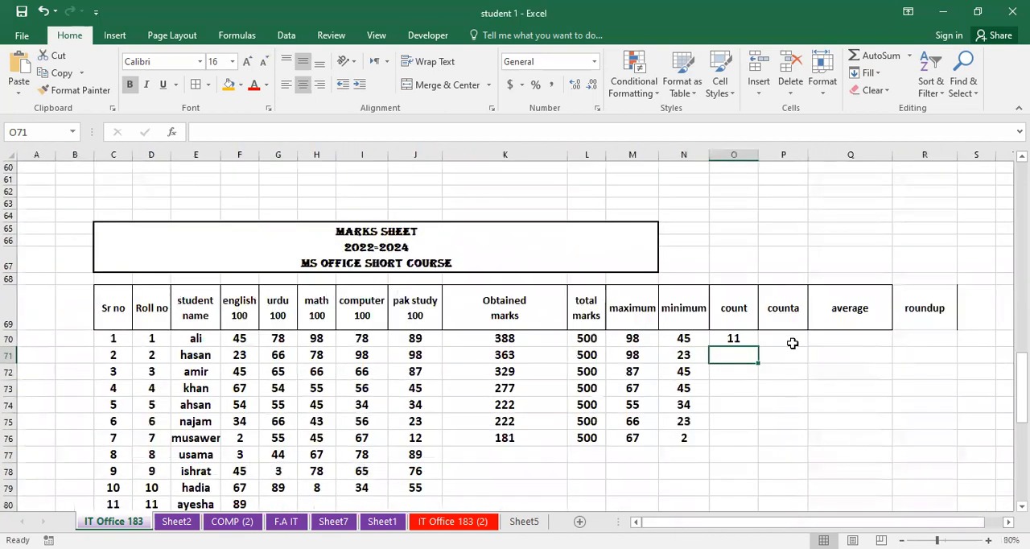
{"action": "left_click", "coordinate": [793, 343]}
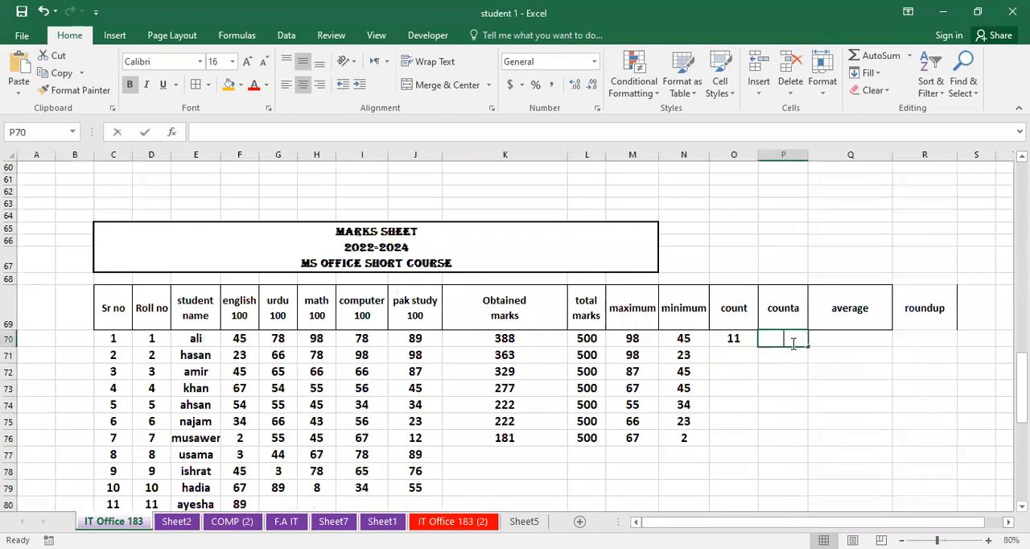
{"action": "type", "text": "=c"}
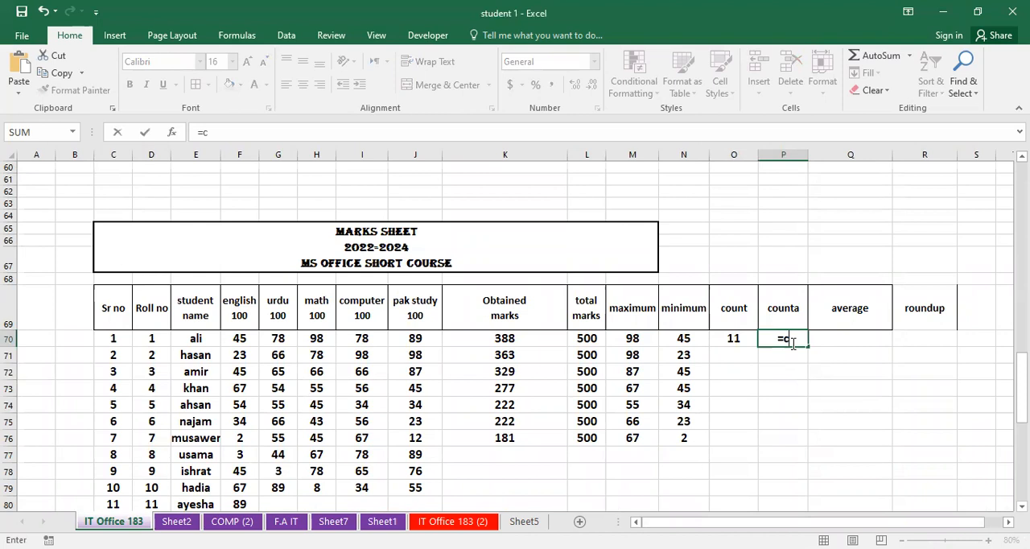
{"action": "type", "text": "ounta("}
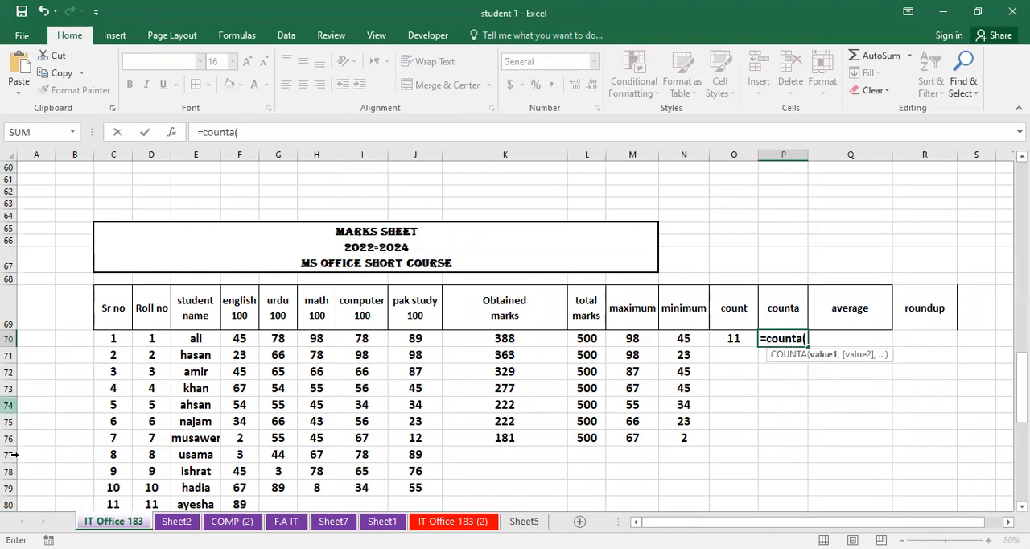
{"action": "left_click", "coordinate": [111, 336]}
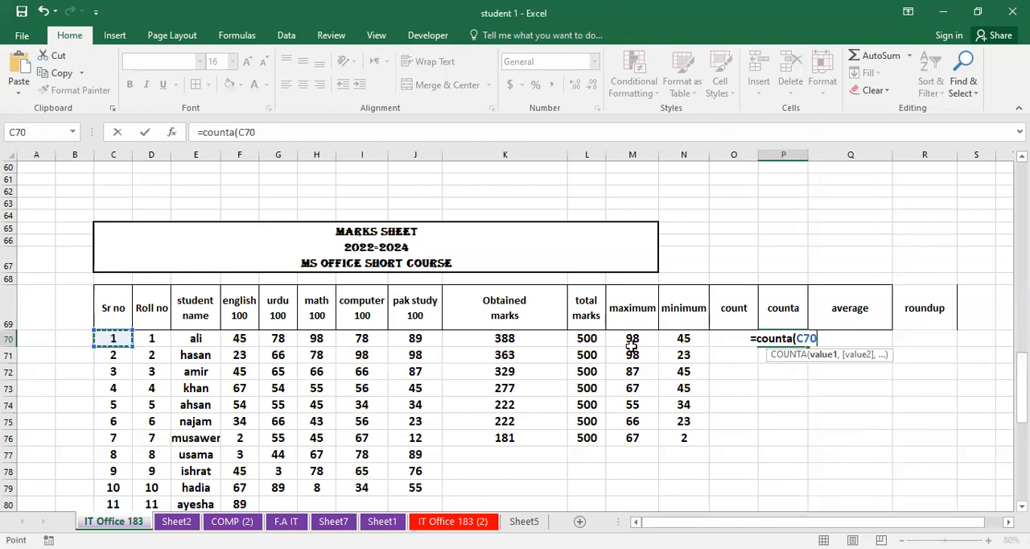
{"action": "left_click", "coordinate": [689, 342], "text": "shift"}
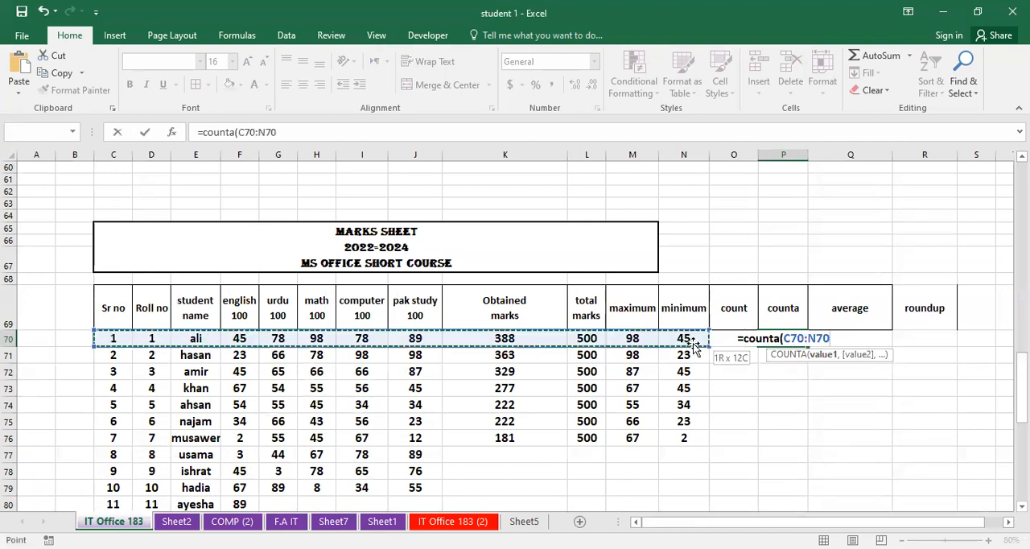
{"action": "type", "text": ")"}
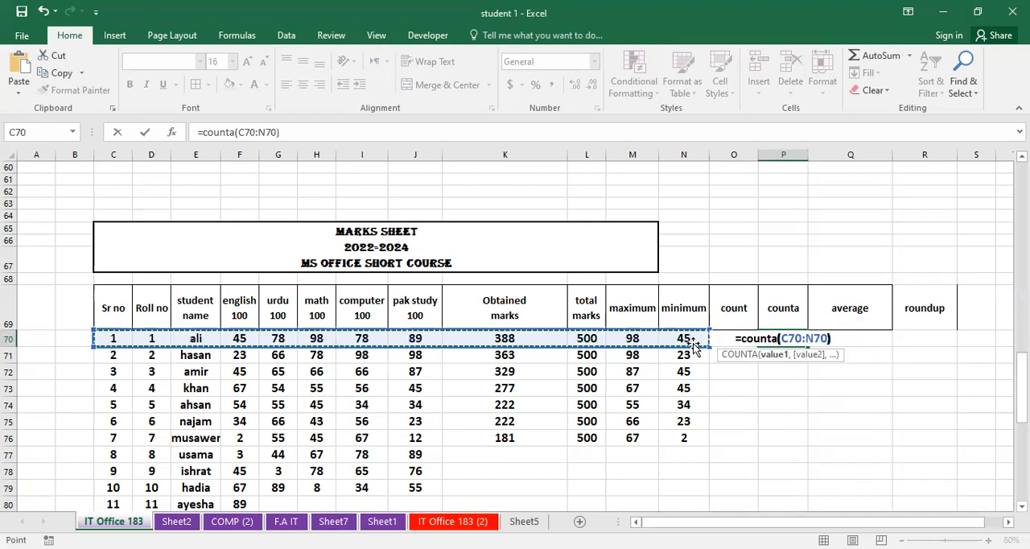
{"action": "key", "text": "Return"}
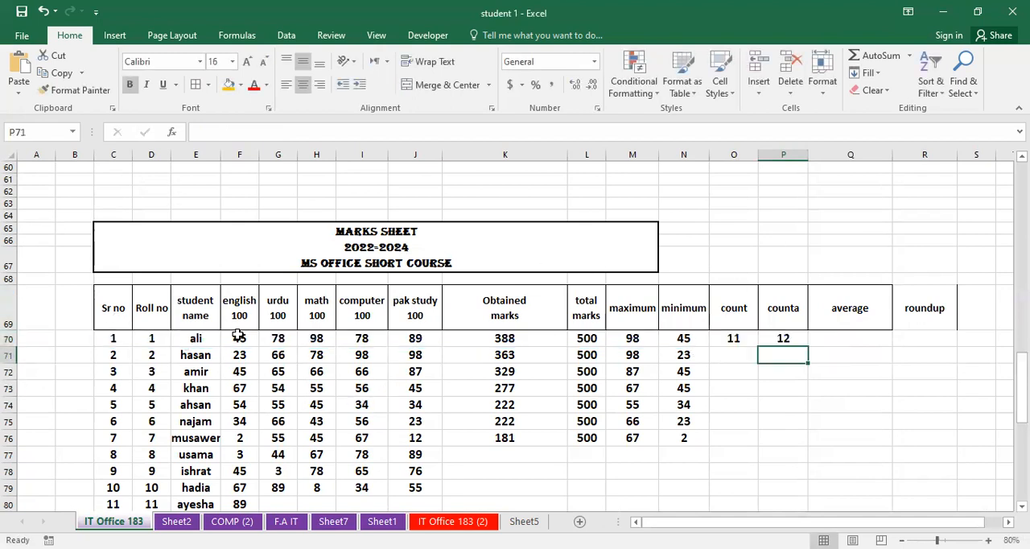
- Enter an AVERAGE formula over the range F70:J70 in Q70, the first student's average cell
{"action": "left_click", "coordinate": [858, 338]}
{"action": "type", "text": "="}
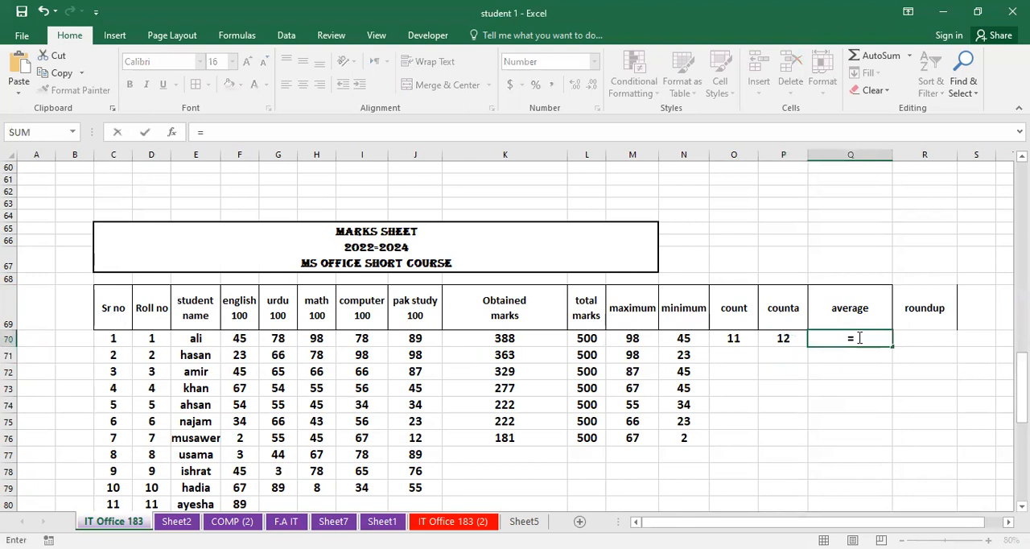
{"action": "type", "text": "avera"}
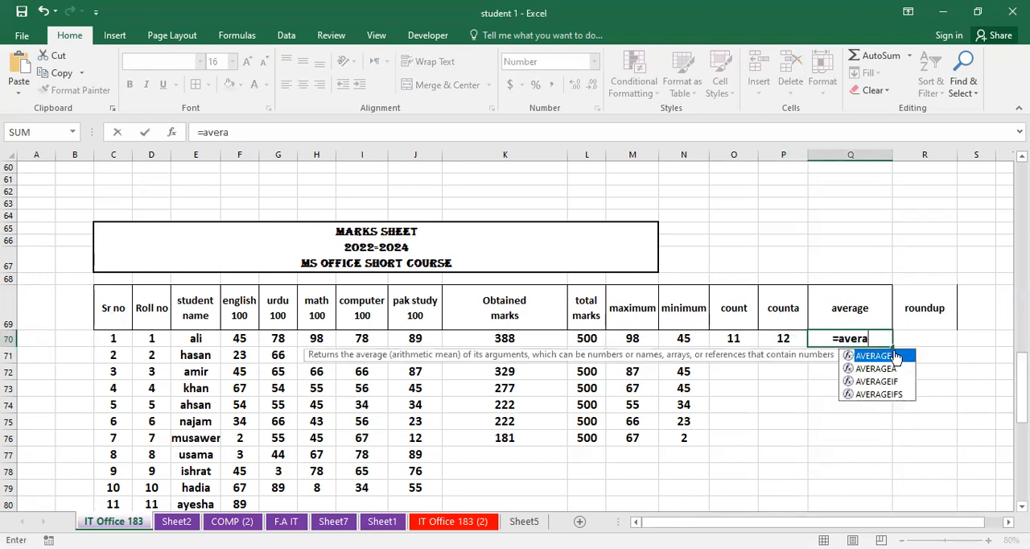
{"action": "key", "text": "Tab"}
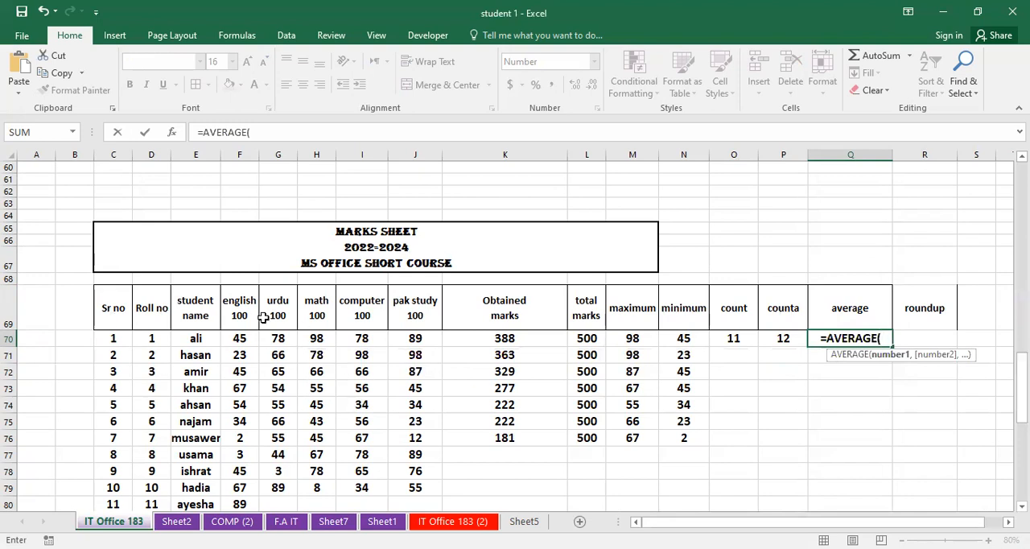
{"action": "left_click", "coordinate": [239, 337]}
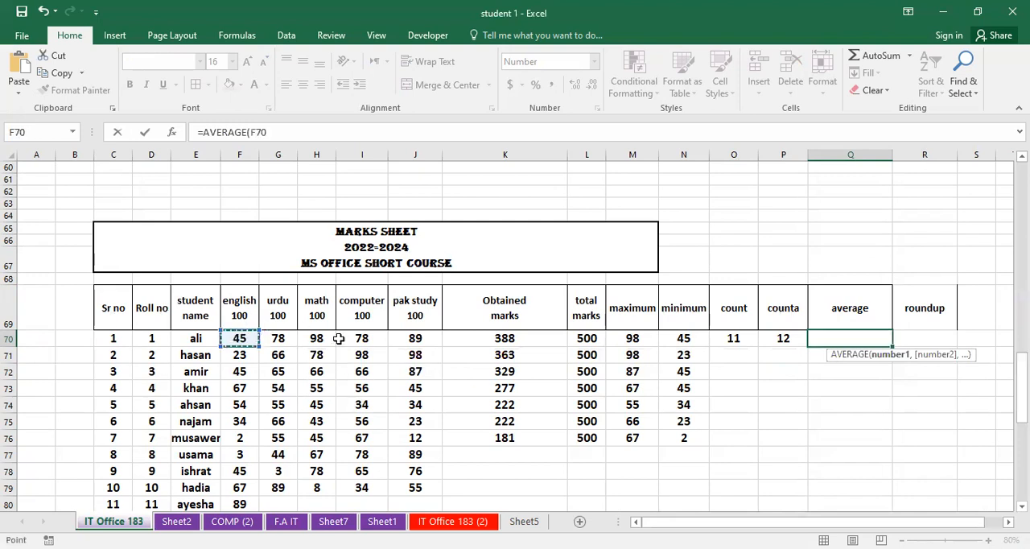
{"action": "left_click", "coordinate": [406, 336], "text": "shift"}
{"action": "type", "text": ")"}
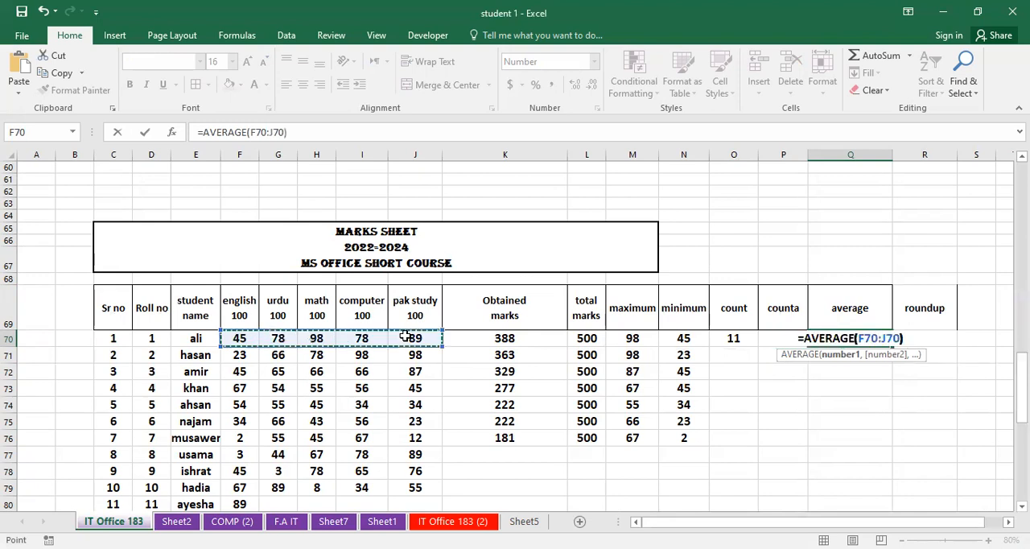
{"action": "key", "text": "Return"}
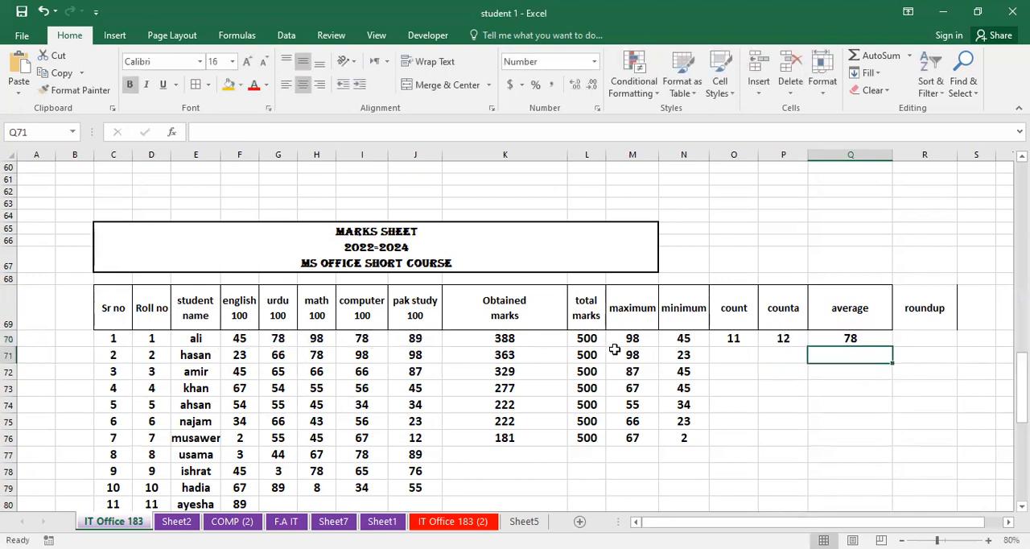
{"action": "left_click", "coordinate": [868, 335]}
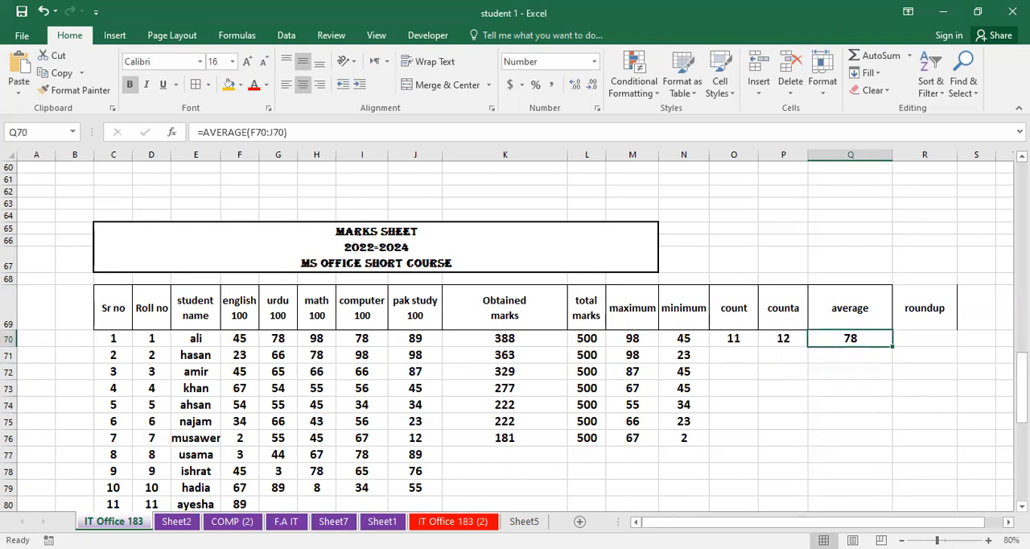
- Replace the roundup heading in R69 with %age
{"action": "scroll", "coordinate": [938, 489], "scroll_direction": "right", "scroll_amount": 2}
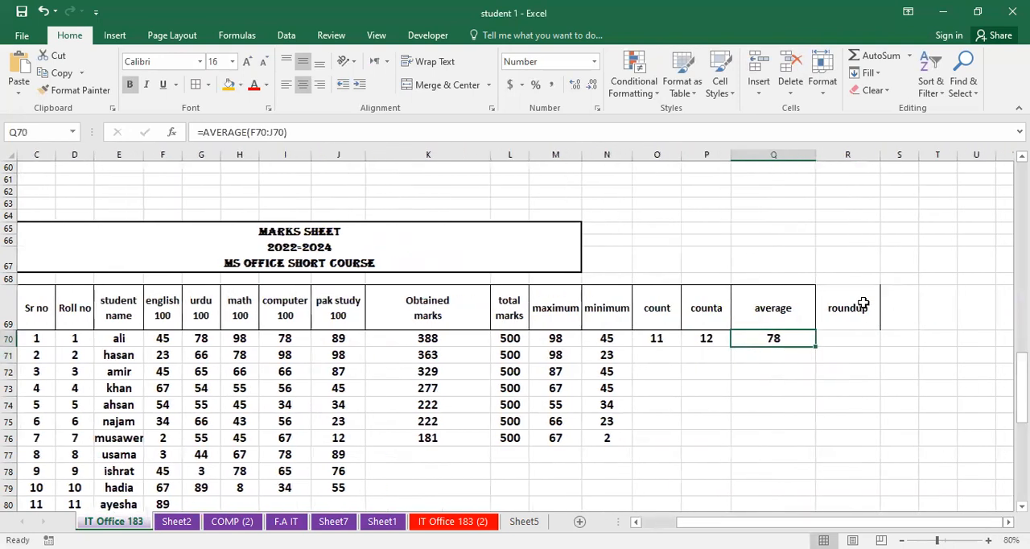
{"action": "left_click", "coordinate": [853, 304]}
{"action": "key", "text": "Delete"}
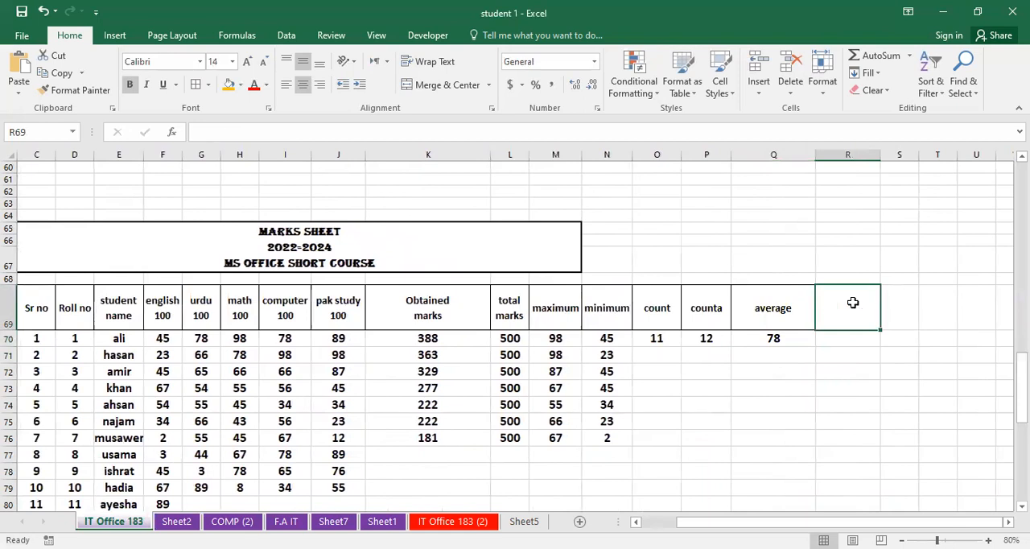
{"action": "type", "text": "%"}
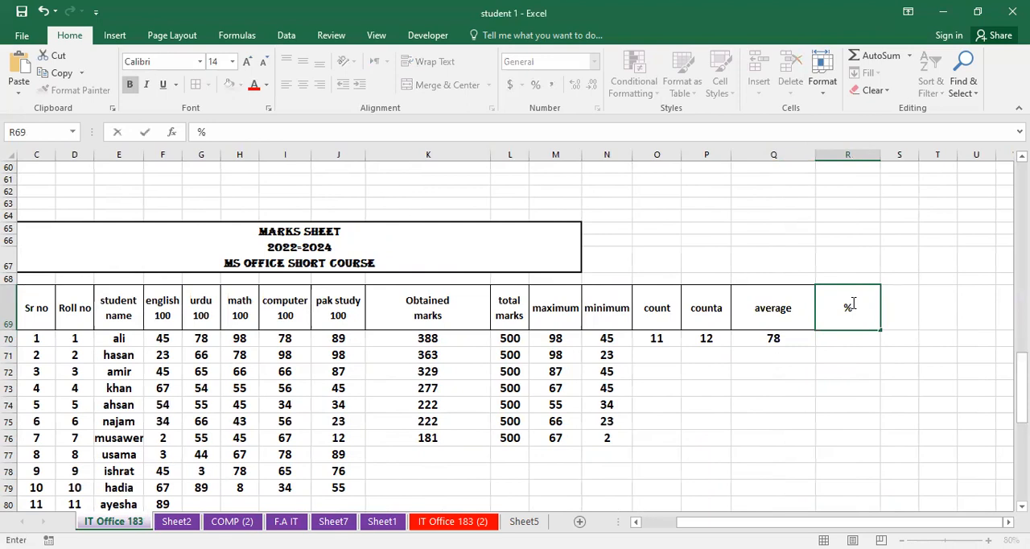
{"action": "type", "text": "age"}
{"action": "left_click", "coordinate": [966, 453]}
- Enter the percentage formula =(K70*100)/L70 in R70, the first student's %age cell
{"action": "scroll", "coordinate": [966, 453], "scroll_direction": "up", "scroll_amount": 1}
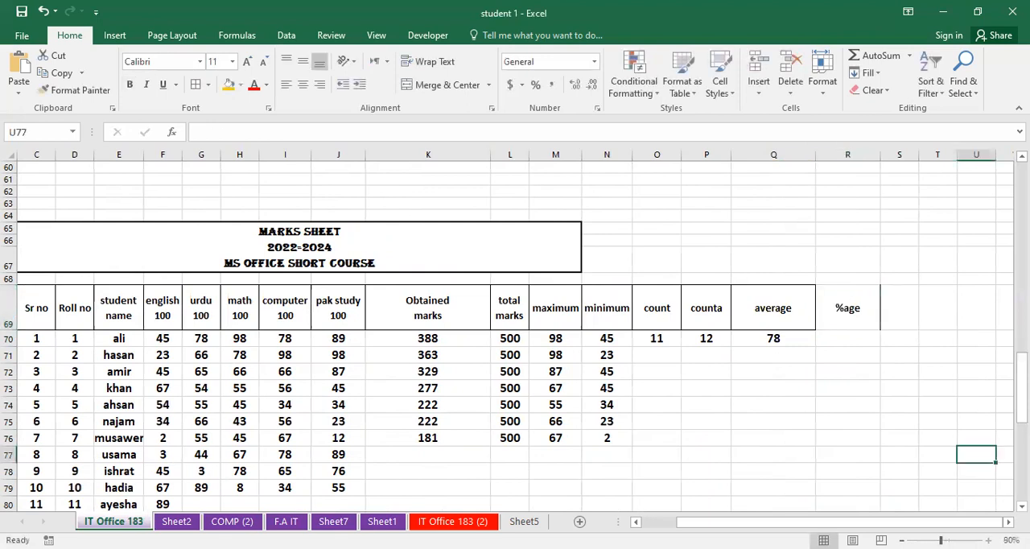
{"action": "scroll", "coordinate": [958, 467], "scroll_direction": "up", "scroll_amount": 1}
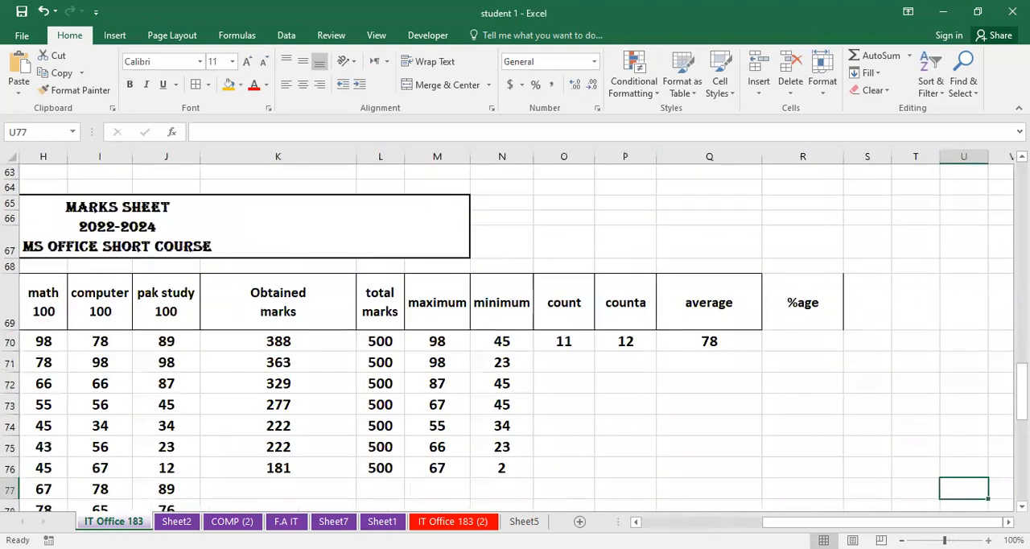
{"action": "left_click", "coordinate": [806, 345]}
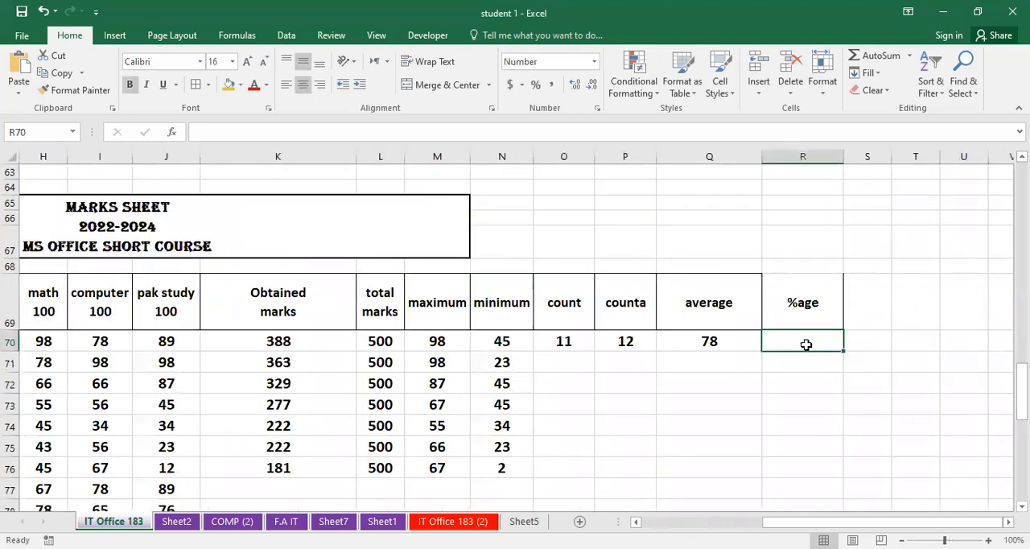
{"action": "type", "text": "="}
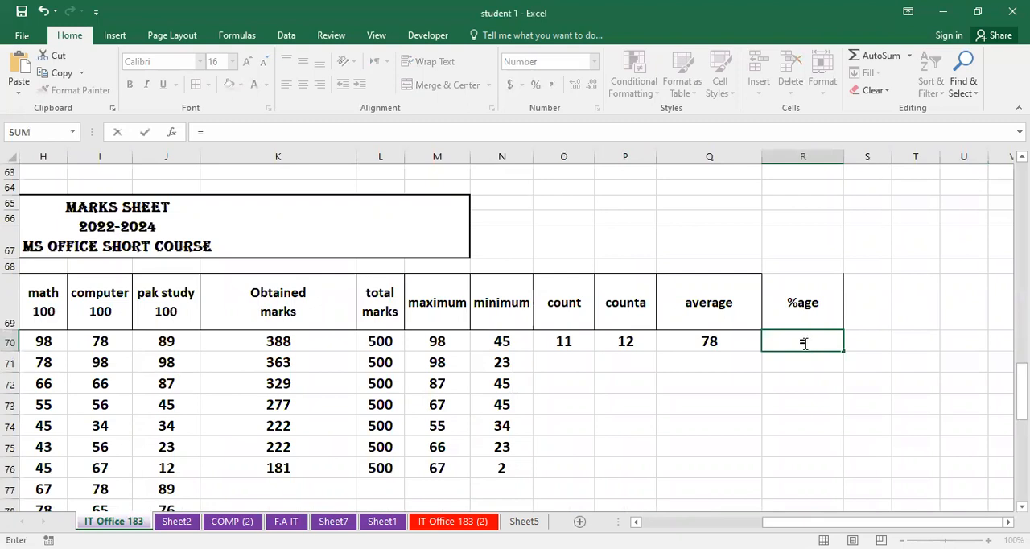
{"action": "type", "text": "("}
{"action": "left_click", "coordinate": [324, 338]}
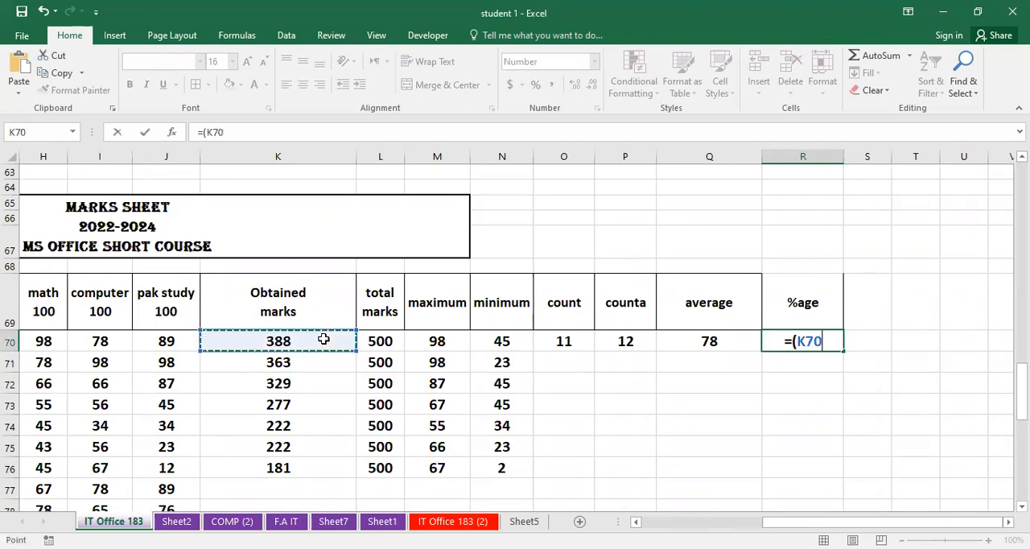
{"action": "type", "text": "*"}
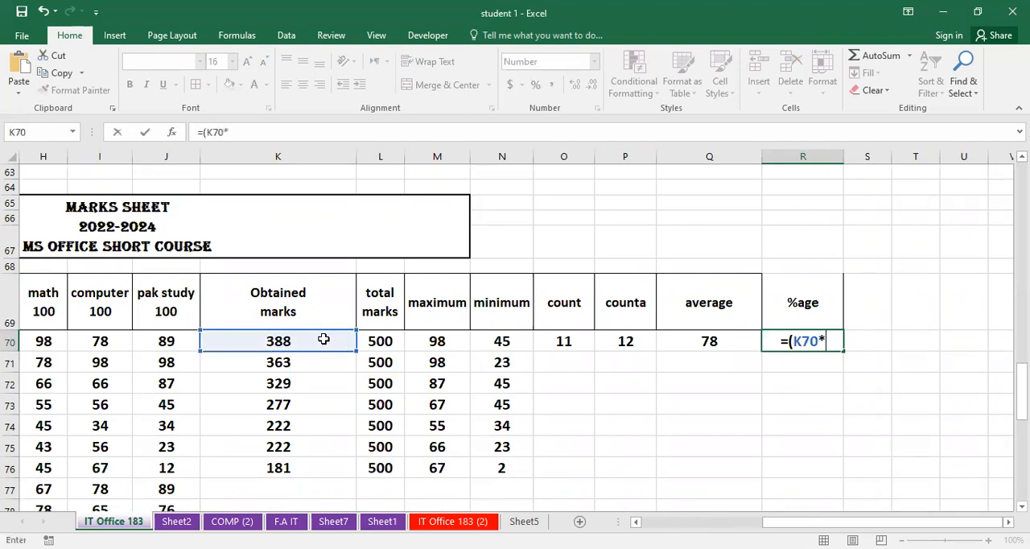
{"action": "type", "text": "100"}
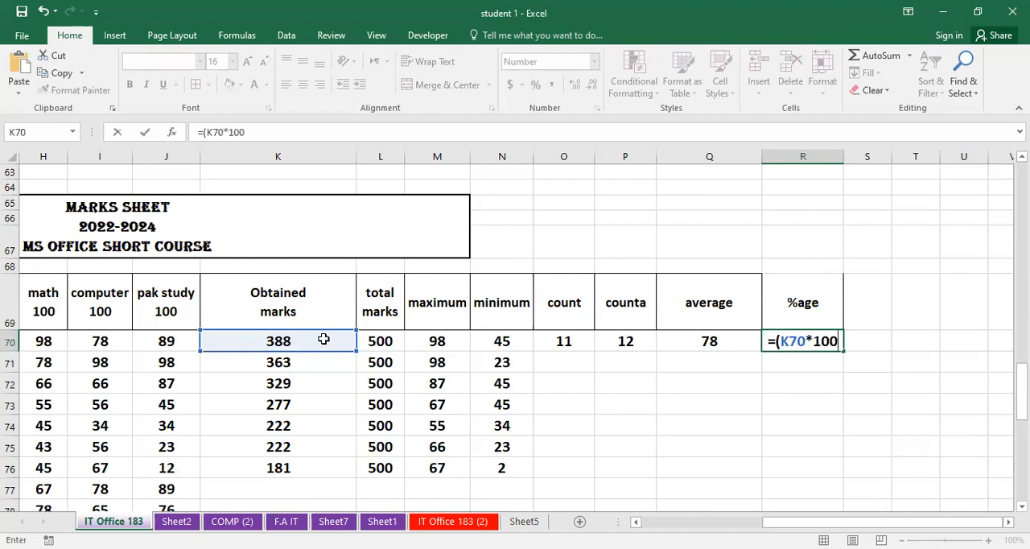
{"action": "type", "text": ")"}
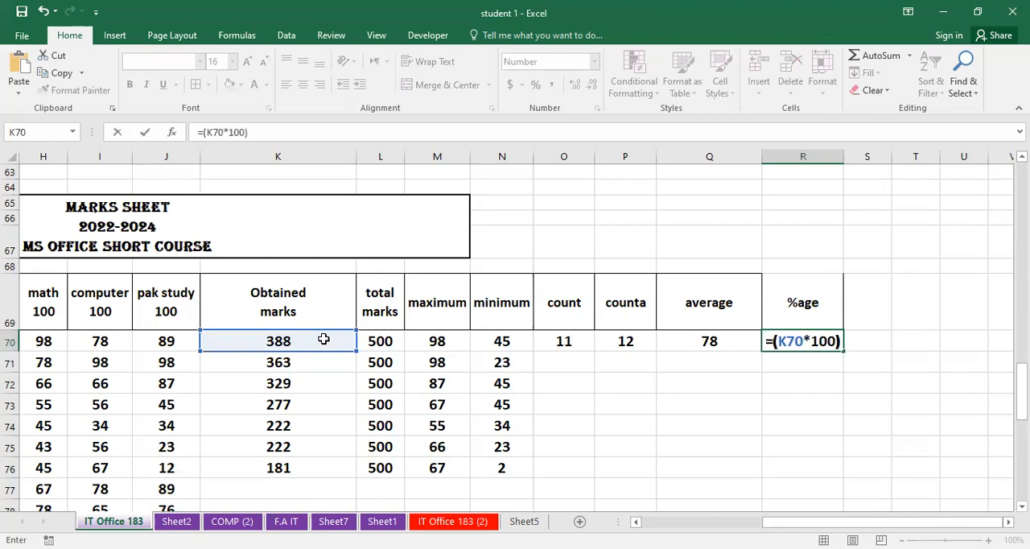
{"action": "type", "text": "/"}
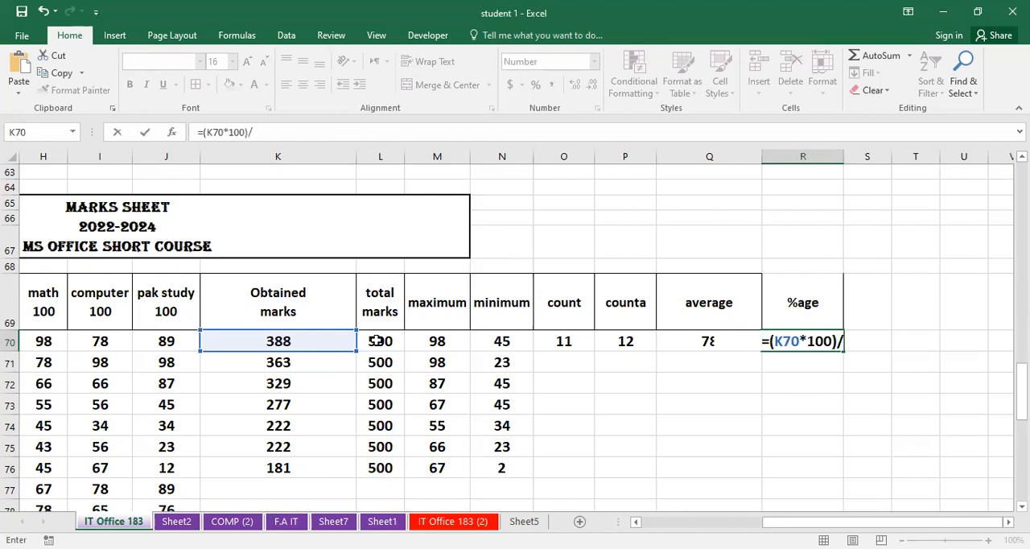
{"action": "left_click", "coordinate": [376, 341]}
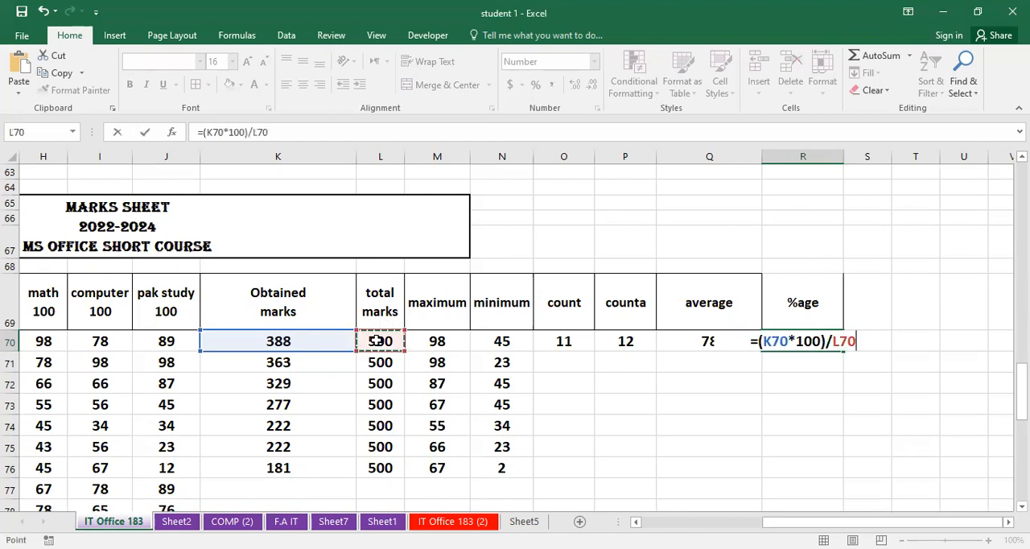
{"action": "key", "text": "Return"}
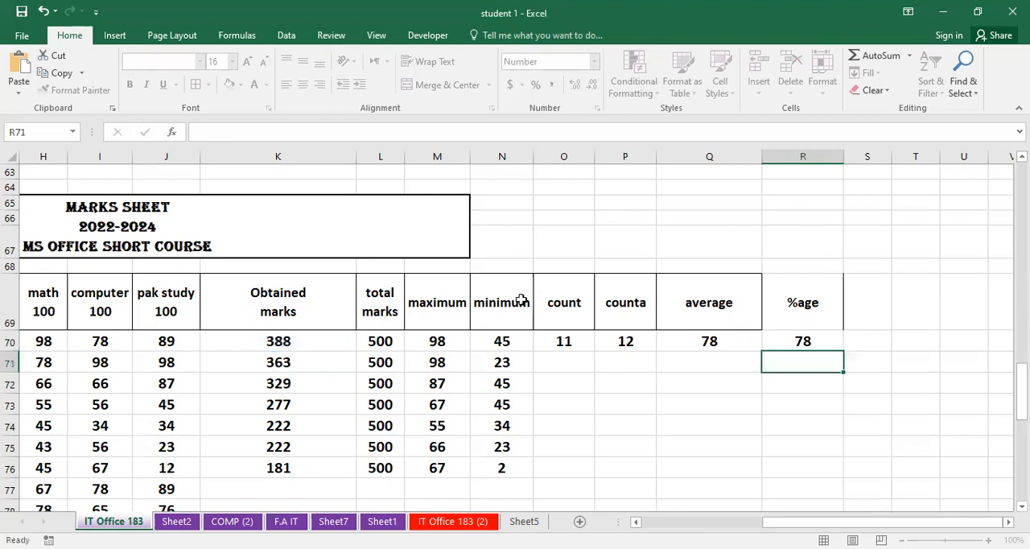
- Fill the percentage formula from R70 and the average formula from Q70 down through row 76
{"action": "left_click", "coordinate": [837, 338]}
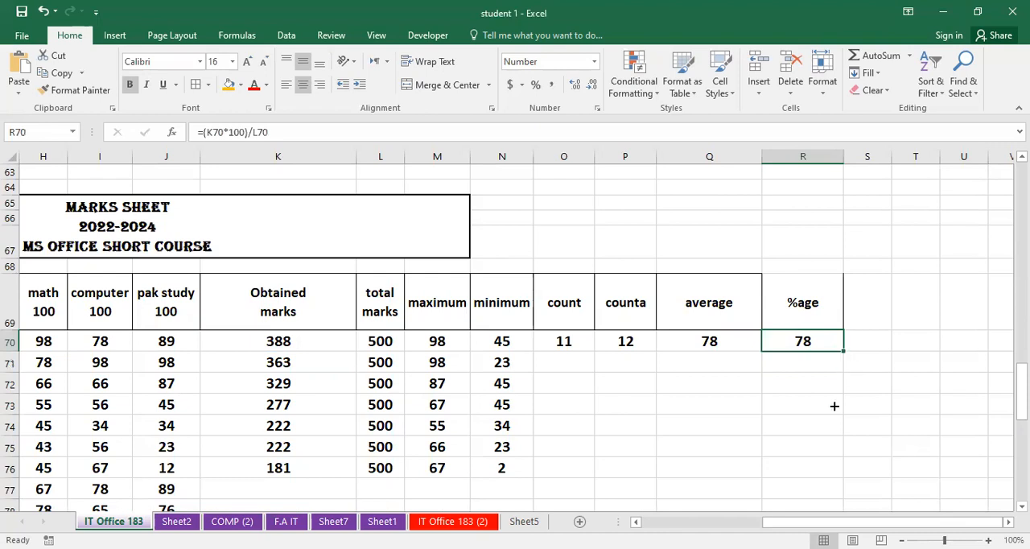
{"action": "left_click_drag", "start_coordinate": [828, 442], "coordinate": [816, 471]}
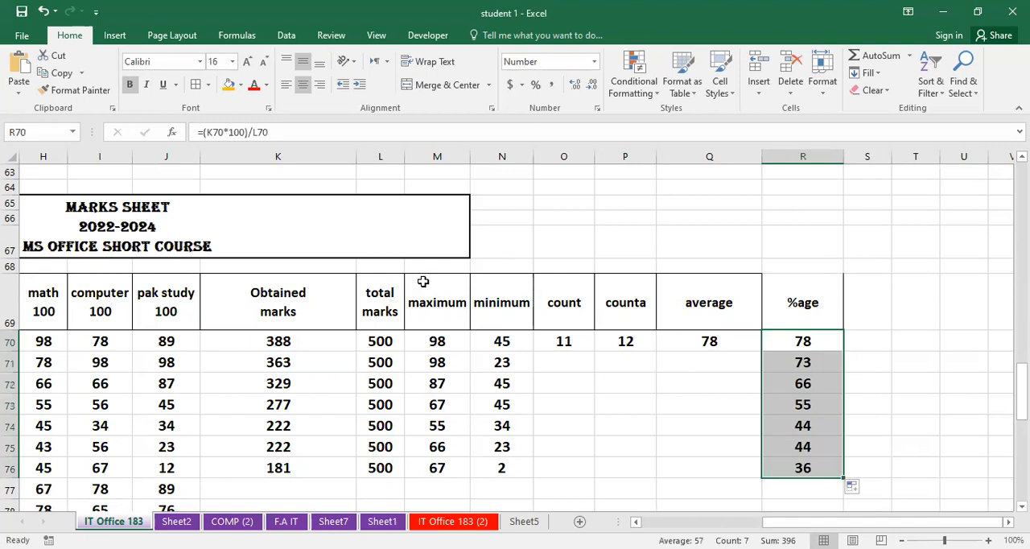
{"action": "left_click", "coordinate": [669, 342]}
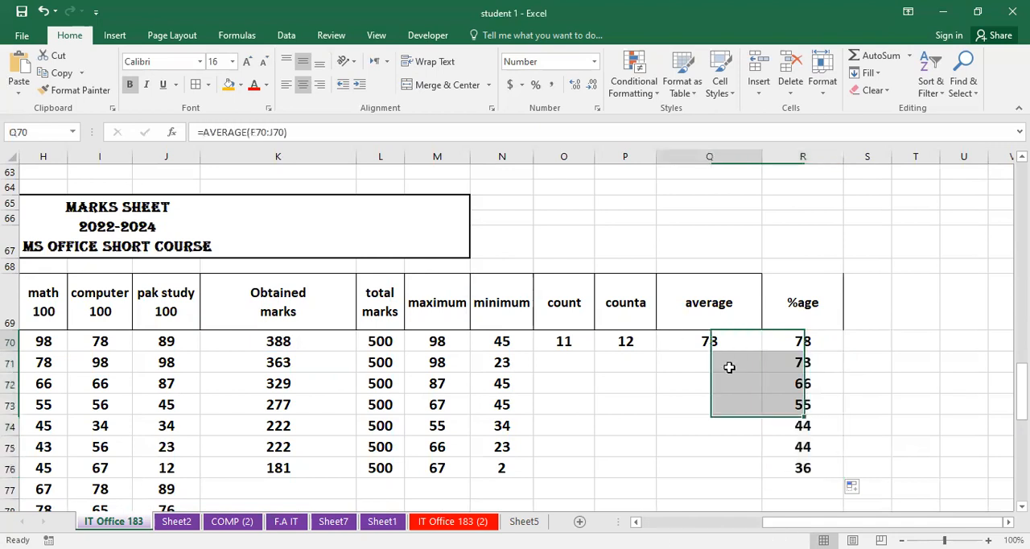
{"action": "left_click_drag", "start_coordinate": [763, 350], "coordinate": [738, 481]}
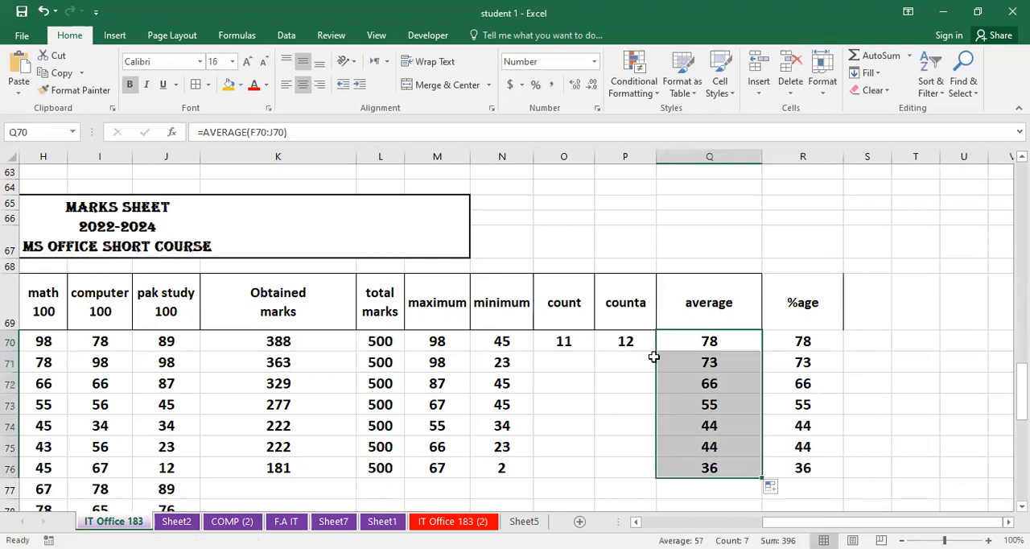
- Fill the counta formula from P70 and the count formula from O70 down through row 76
{"action": "left_click", "coordinate": [653, 347]}
{"action": "left_click_drag", "start_coordinate": [656, 351], "coordinate": [655, 465]}
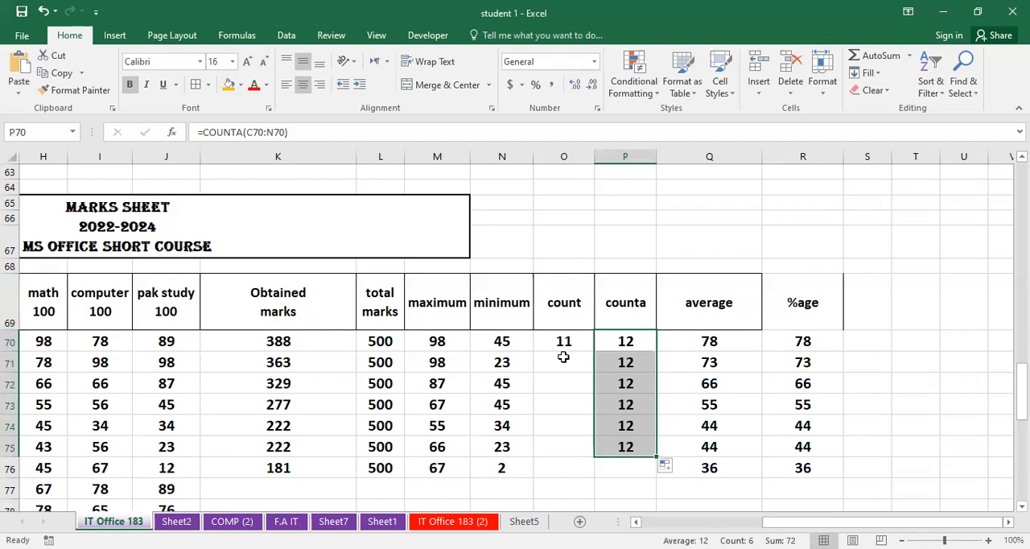
{"action": "left_click", "coordinate": [571, 325]}
{"action": "left_click", "coordinate": [561, 344]}
{"action": "left_click_drag", "start_coordinate": [593, 352], "coordinate": [585, 480]}
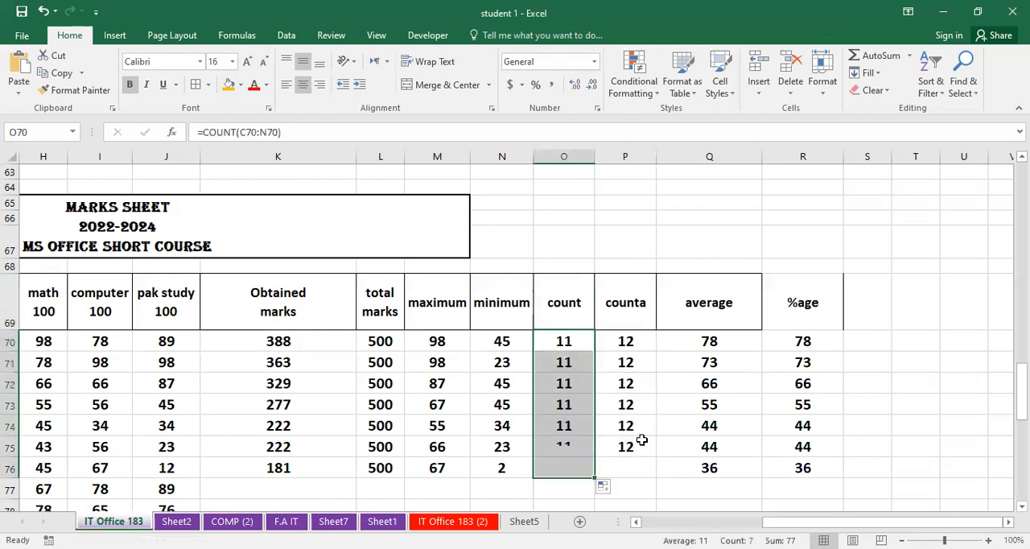
{"action": "left_click", "coordinate": [643, 444]}
{"action": "left_click_drag", "start_coordinate": [653, 459], "coordinate": [657, 482]}
{"action": "left_click", "coordinate": [936, 408]}
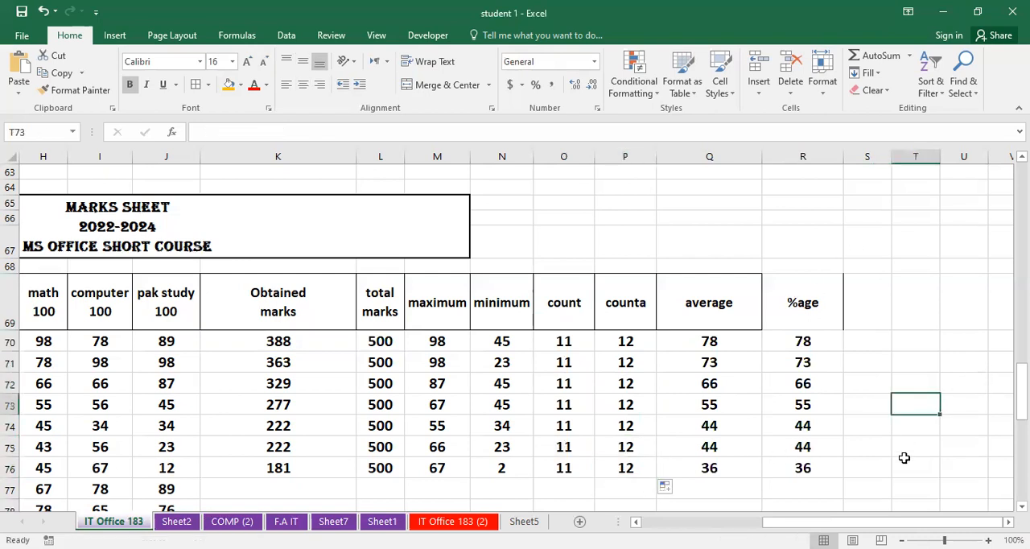
- Examine the cell references used by the percentage formula in R70
{"action": "left_click_drag", "start_coordinate": [839, 523], "coordinate": [809, 522]}
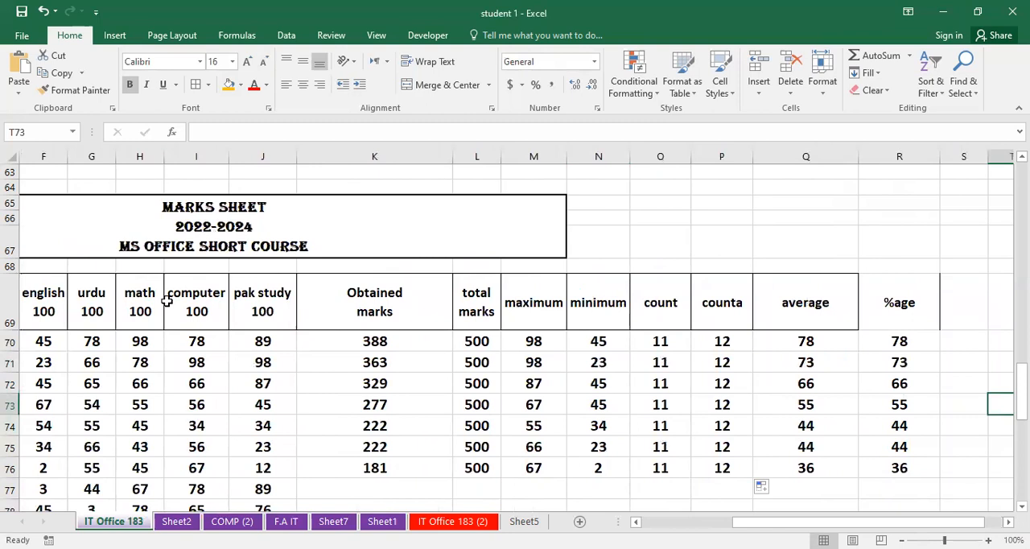
{"action": "left_click", "coordinate": [926, 342]}
{"action": "double_click", "coordinate": [926, 342]}
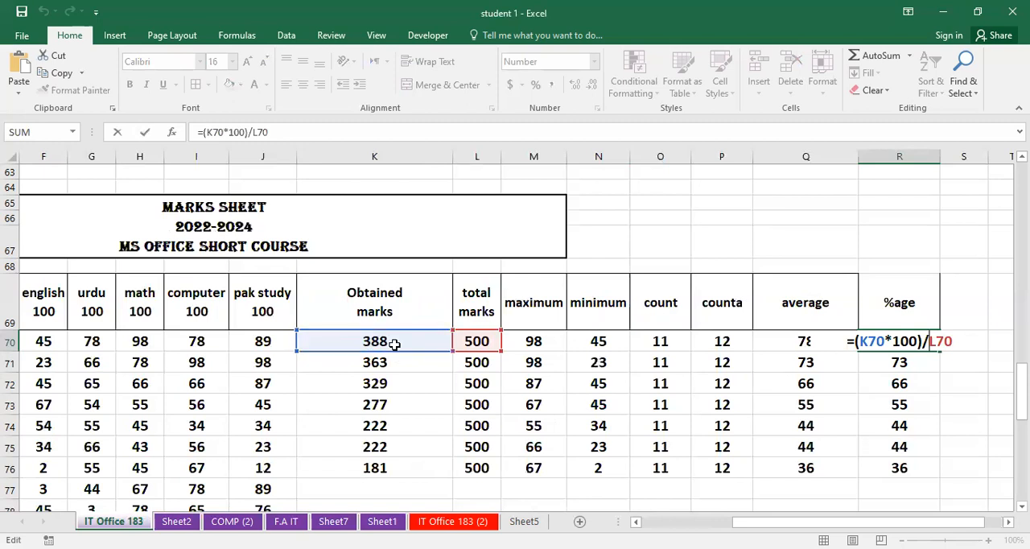
{"action": "key", "text": "Return"}
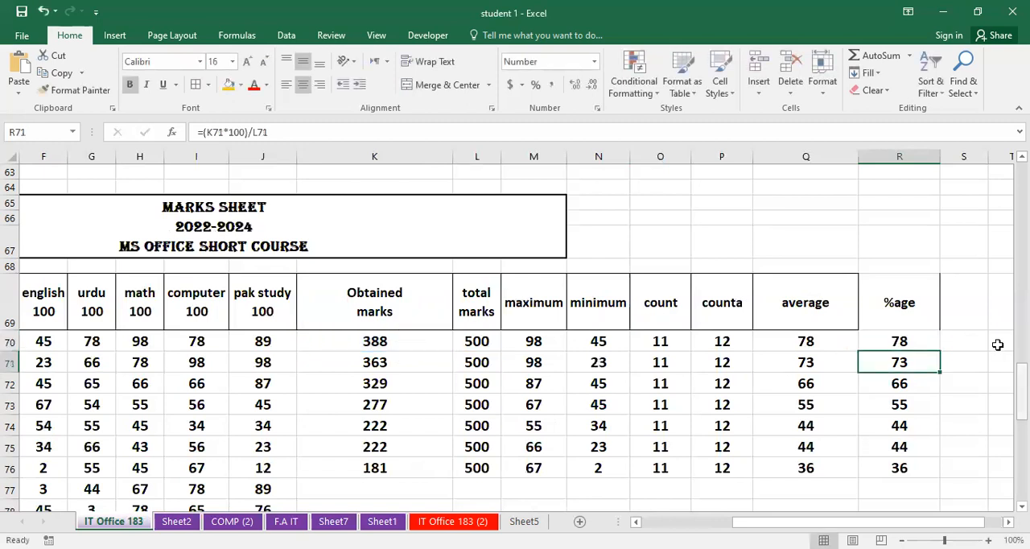
- Enter =(388*100)/500 in S70, beside the first student's %age cell, and fill it down through row 76
{"action": "left_click", "coordinate": [1008, 522]}
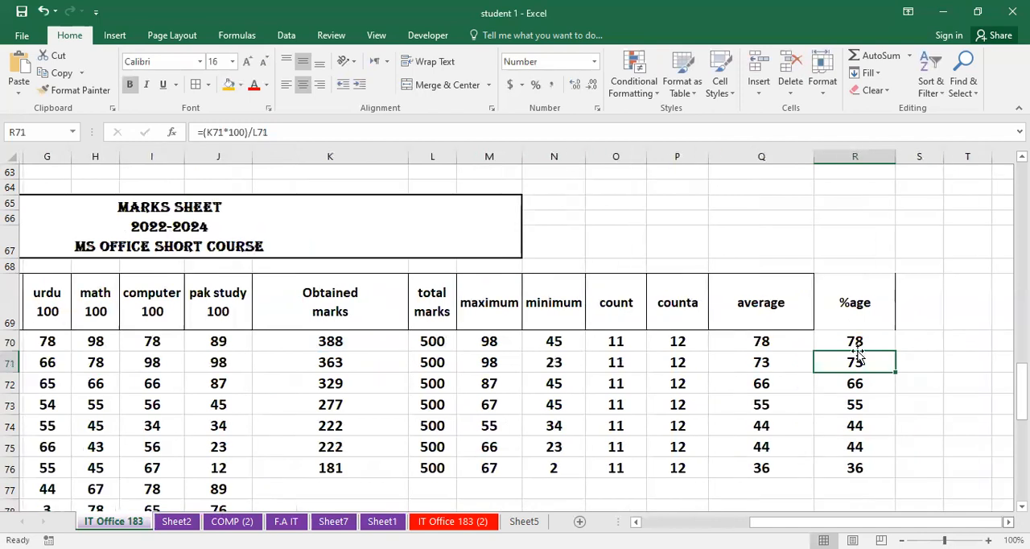
{"action": "left_click", "coordinate": [923, 341]}
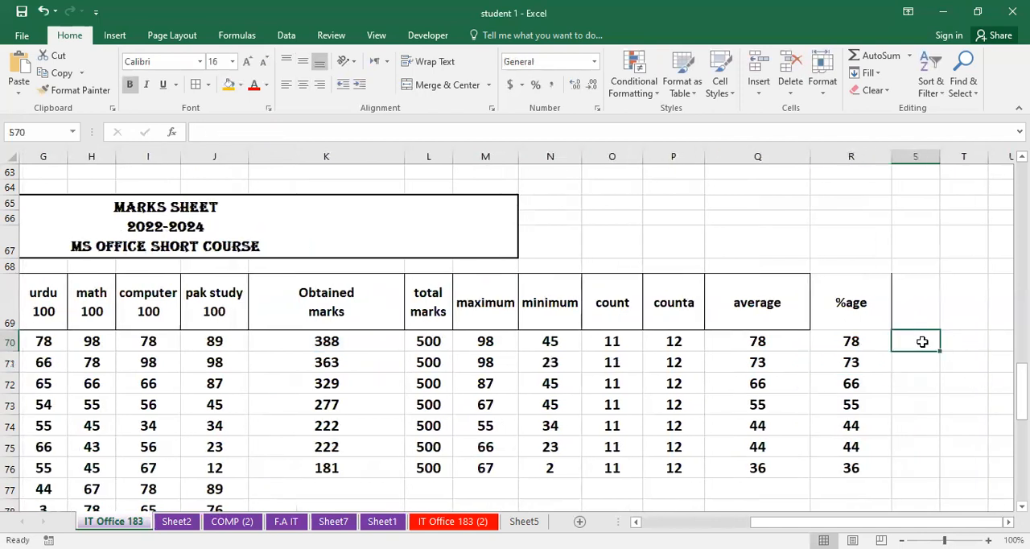
{"action": "type", "text": "=("}
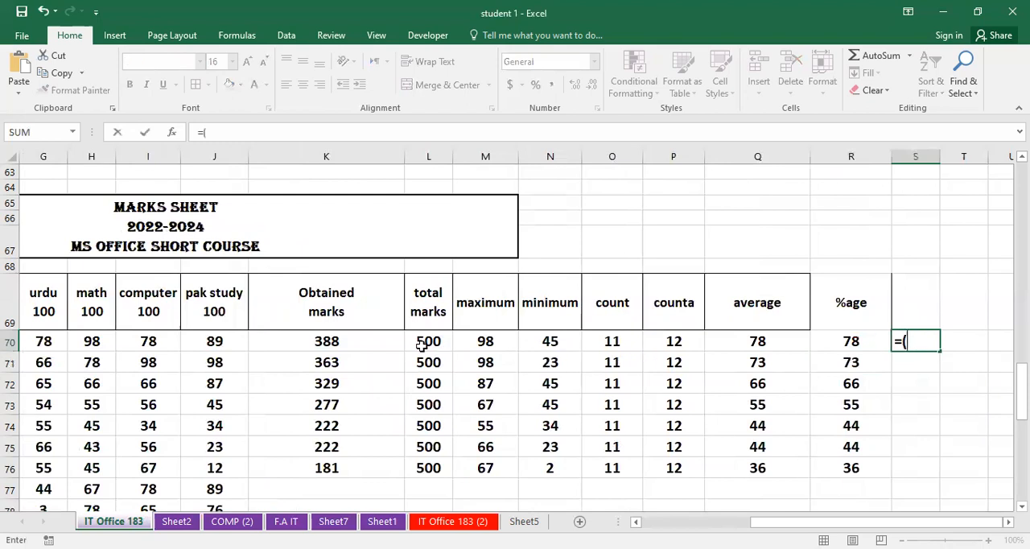
{"action": "type", "text": "388"}
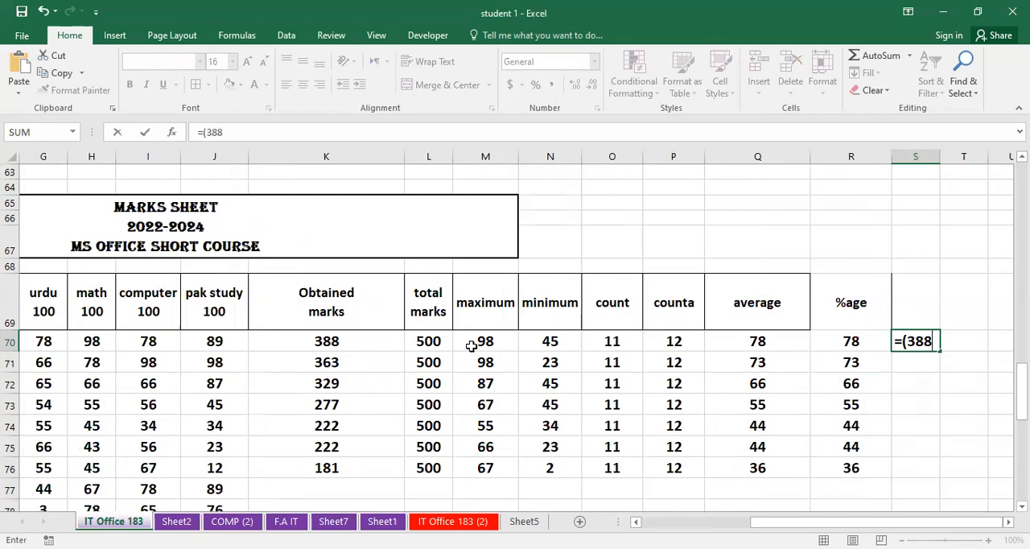
{"action": "type", "text": "*100)"}
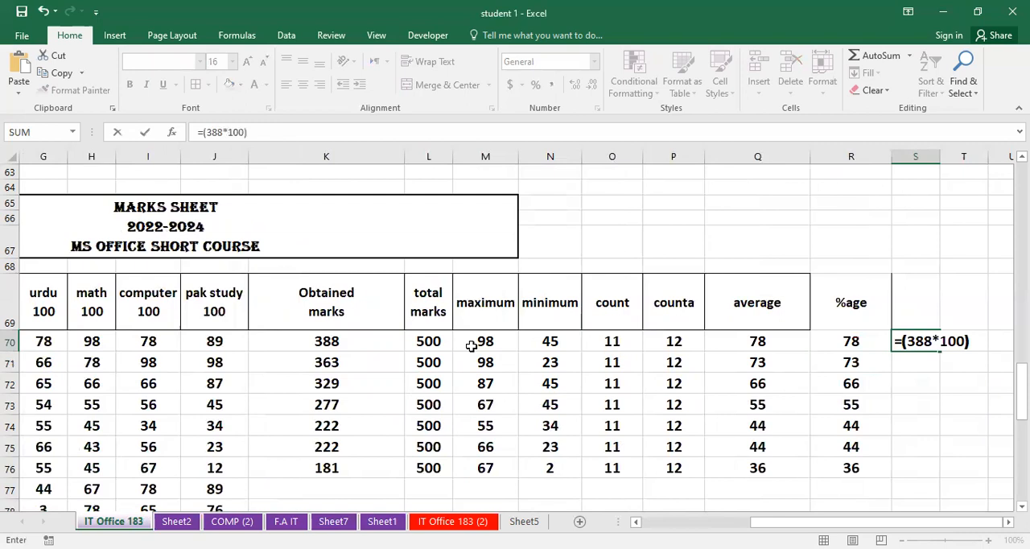
{"action": "type", "text": "/500"}
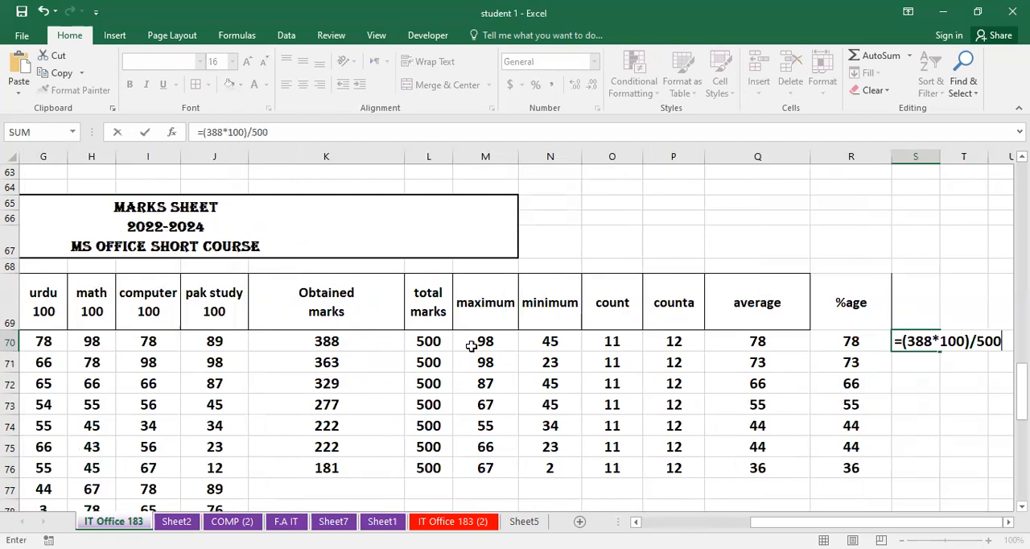
{"action": "key", "text": "Return"}
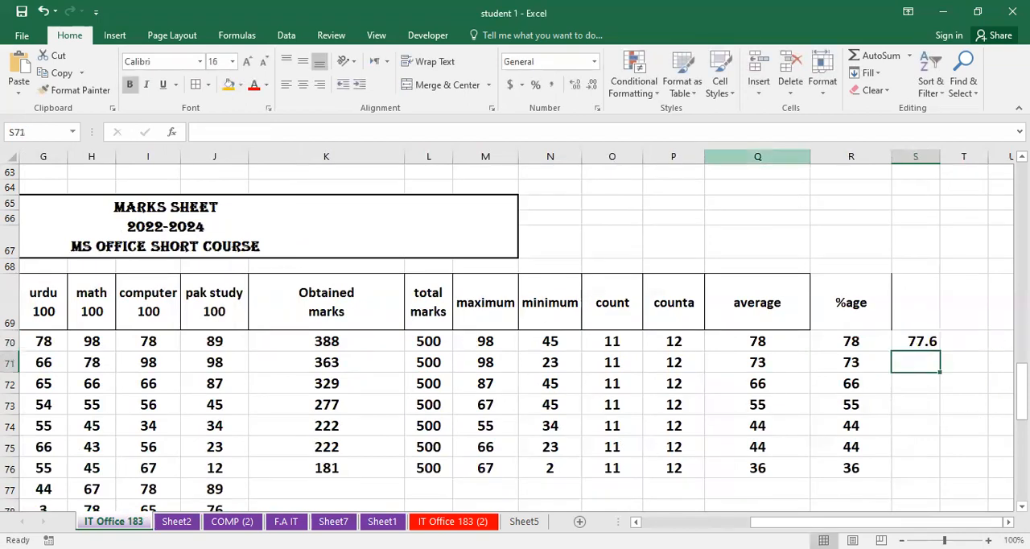
{"action": "left_click", "coordinate": [910, 343]}
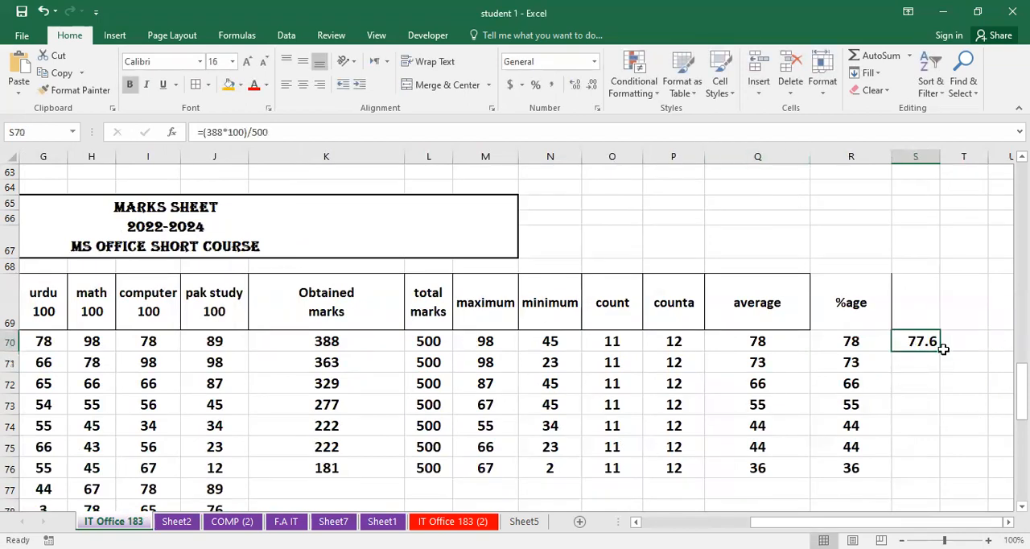
{"action": "left_click_drag", "start_coordinate": [938, 348], "coordinate": [917, 481]}
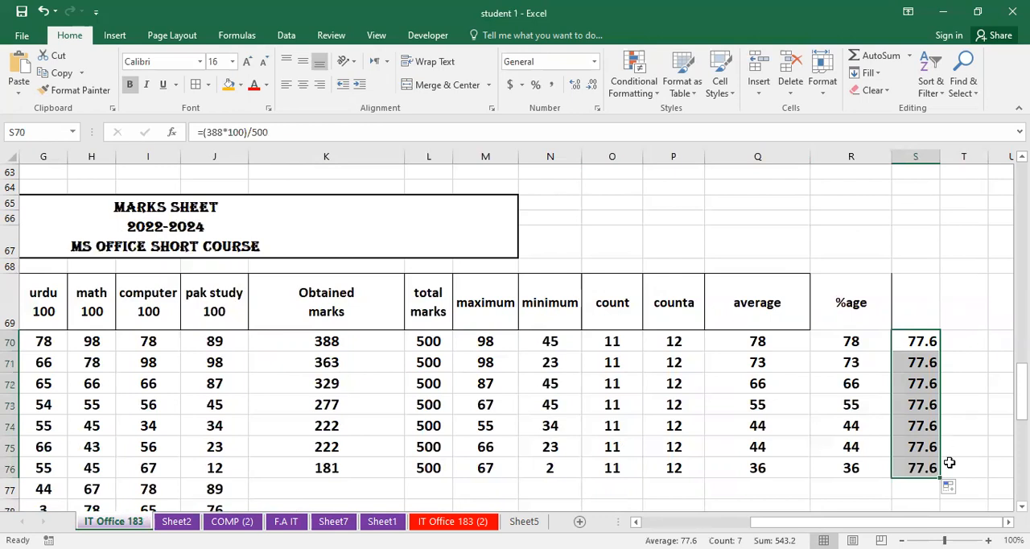
- Compare the fixed-number formula in S70 with the cell-reference percentage formula in R70
{"action": "double_click", "coordinate": [924, 339]}
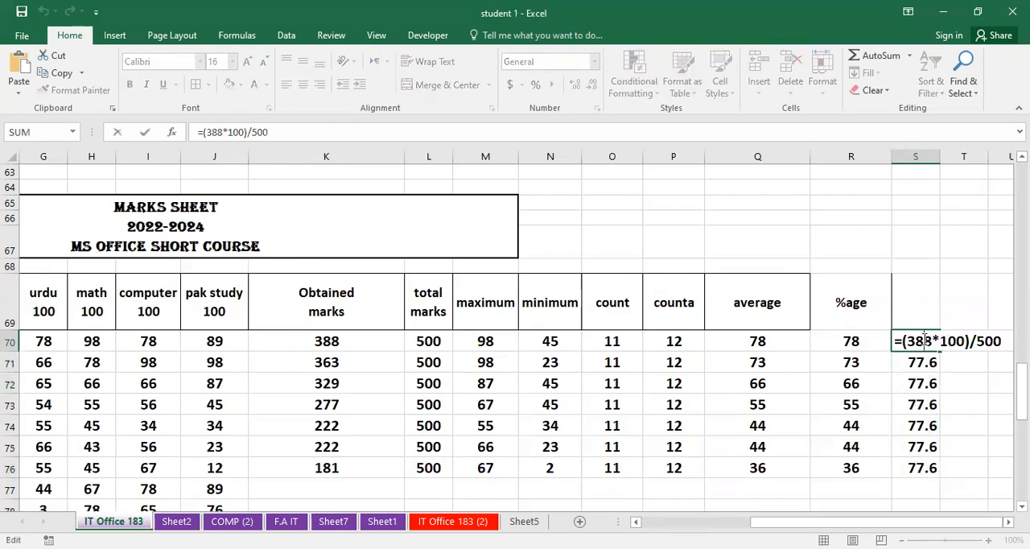
{"action": "left_click", "coordinate": [918, 398]}
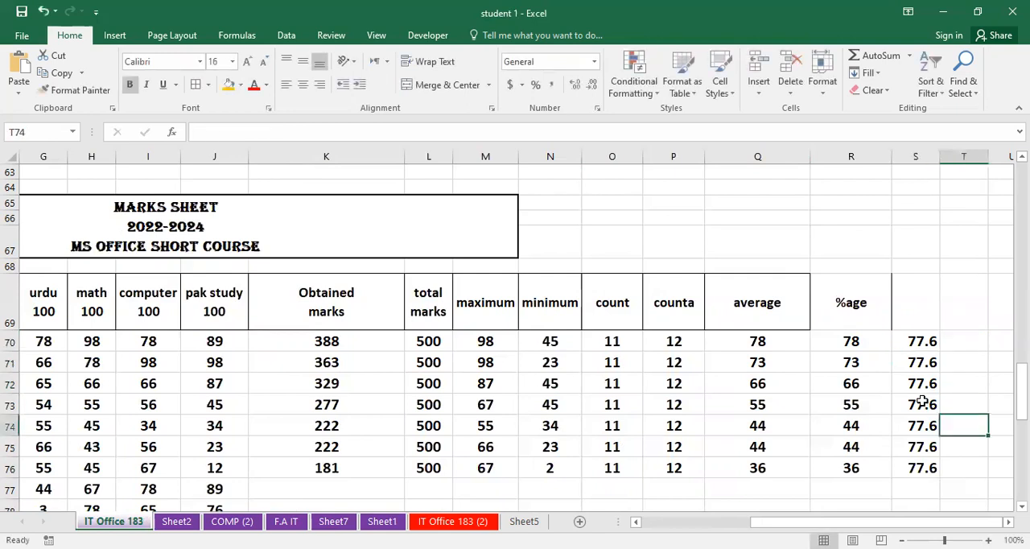
{"action": "double_click", "coordinate": [860, 340]}
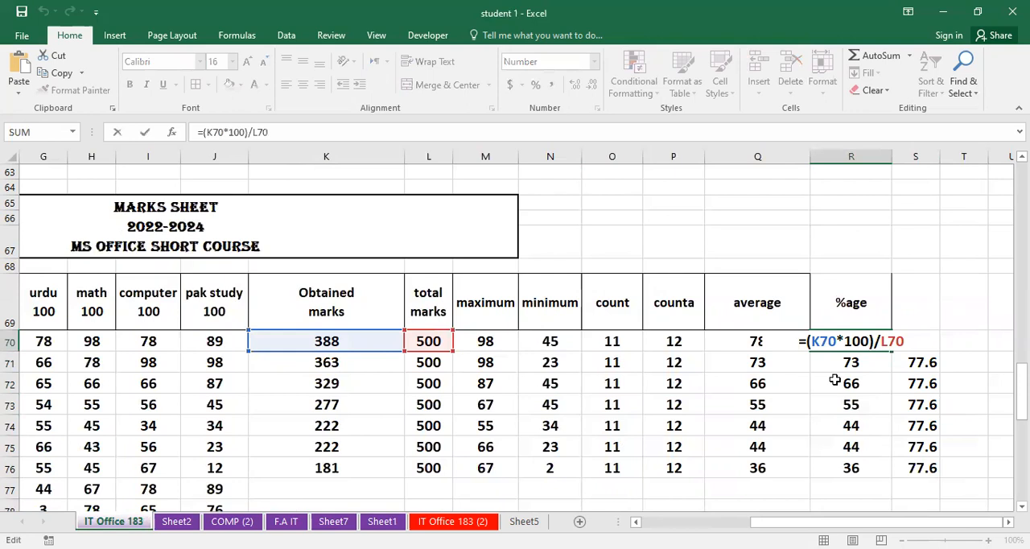
{"action": "key", "text": "Return"}
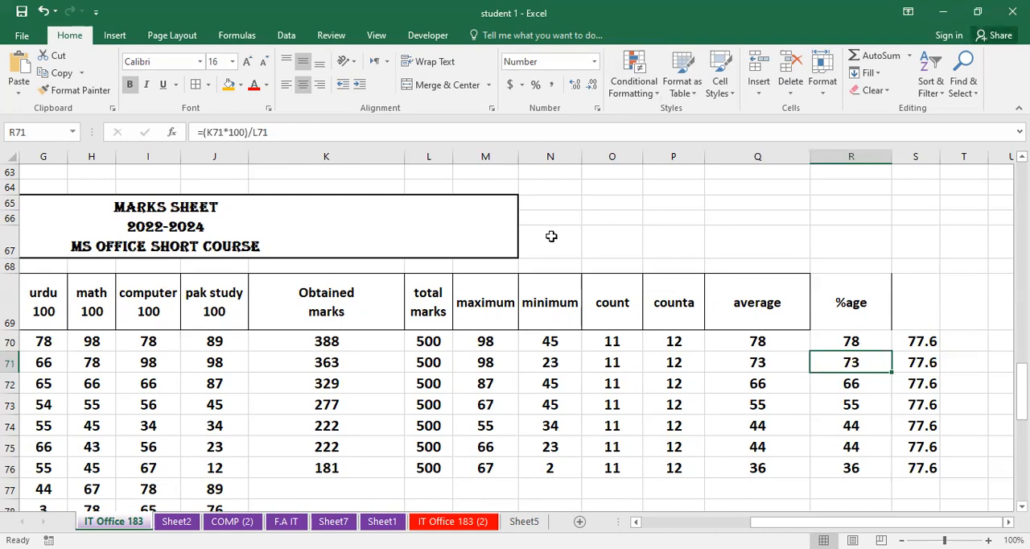
{"action": "scroll", "coordinate": [553, 235], "scroll_direction": "up", "scroll_amount": 4}
{"action": "scroll", "coordinate": [545, 241], "scroll_direction": "up", "scroll_amount": 5}
{"action": "scroll", "coordinate": [546, 242], "scroll_direction": "down", "scroll_amount": 3}
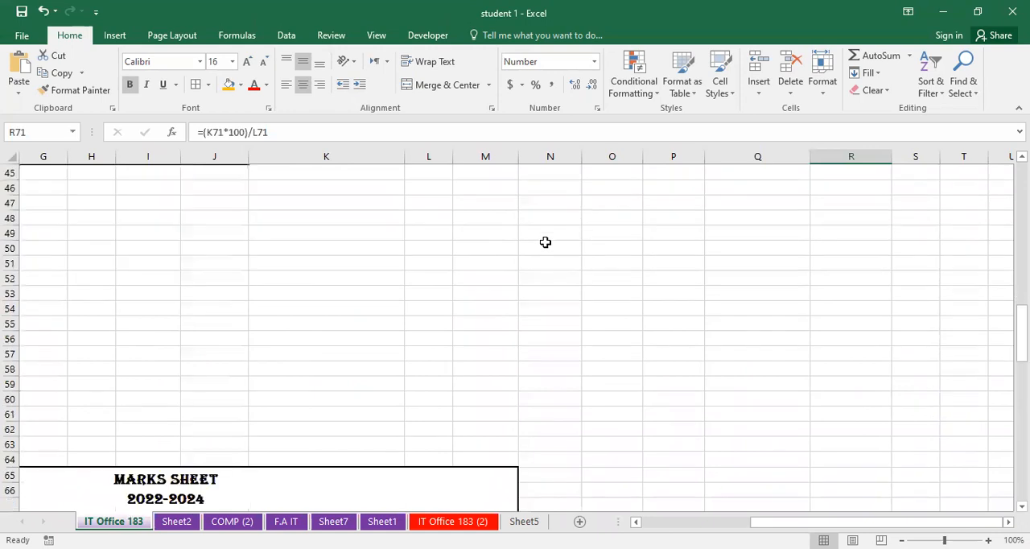
{"action": "scroll", "coordinate": [546, 243], "scroll_direction": "down", "scroll_amount": 2}
{"action": "scroll", "coordinate": [545, 241], "scroll_direction": "down", "scroll_amount": 1}
{"action": "scroll", "coordinate": [545, 242], "scroll_direction": "up", "scroll_amount": 1}
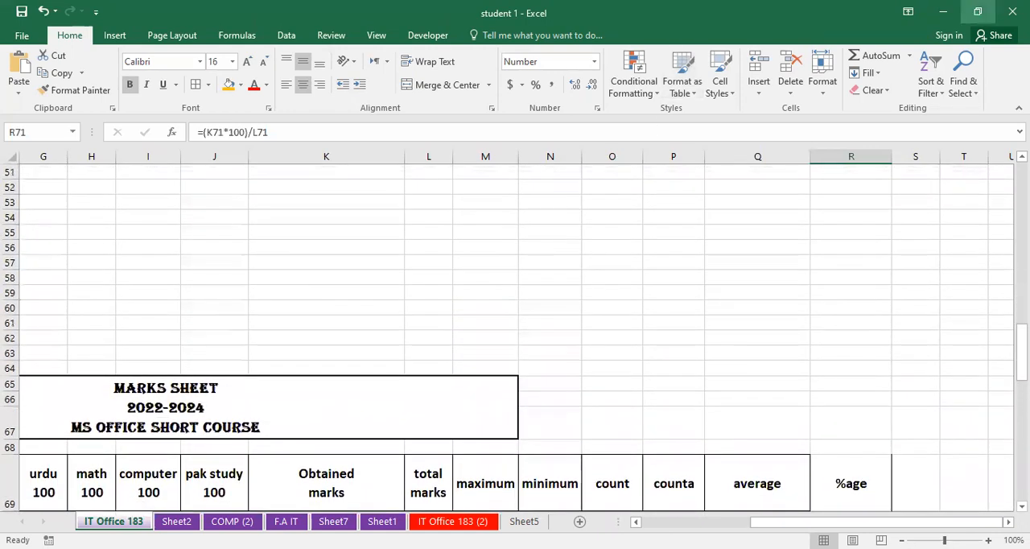